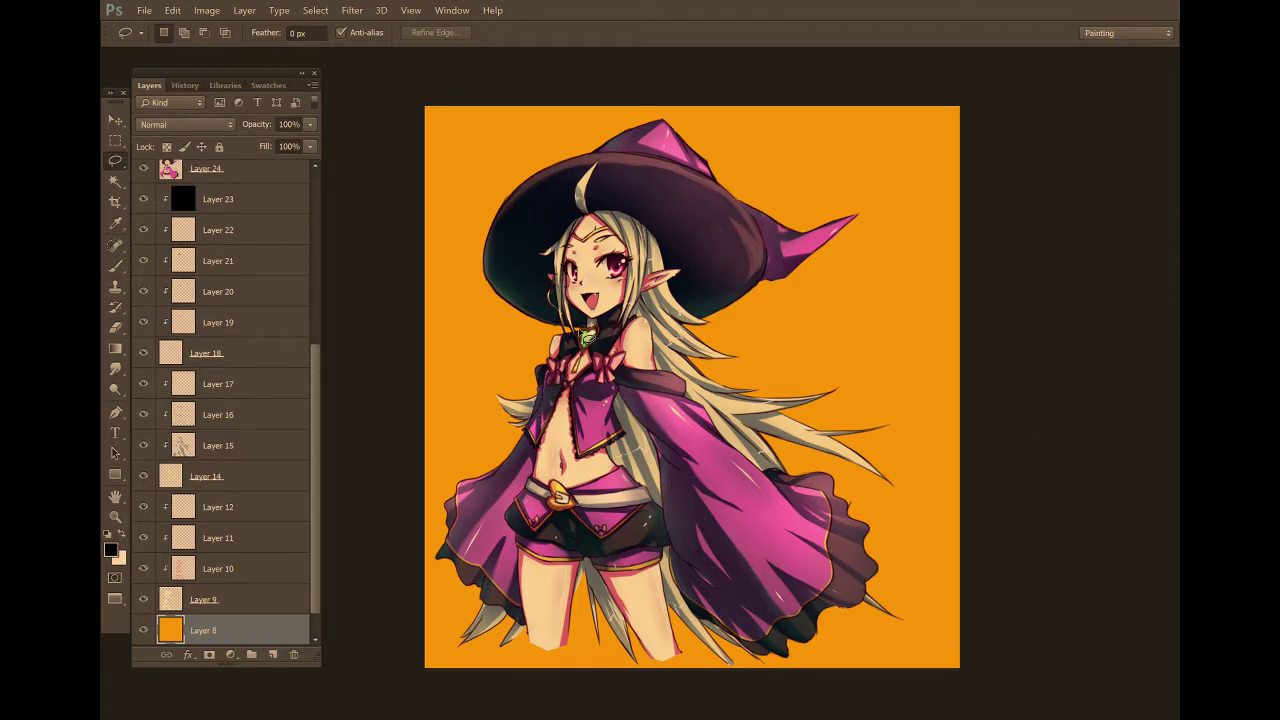
# Hide the clothing base layer, Layer 24, and the eye base layer, Layer 18.
pyautogui.scroll(2, 636, 541)
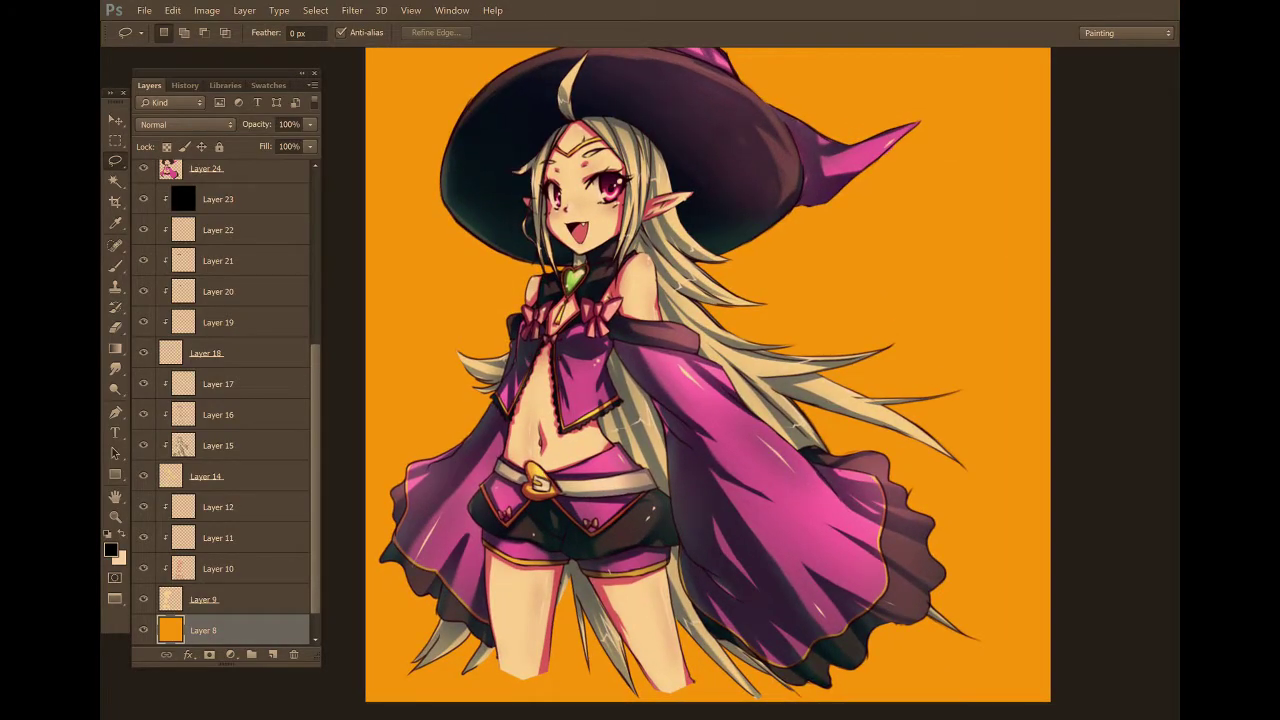
pyautogui.scroll(3, 725, 383)
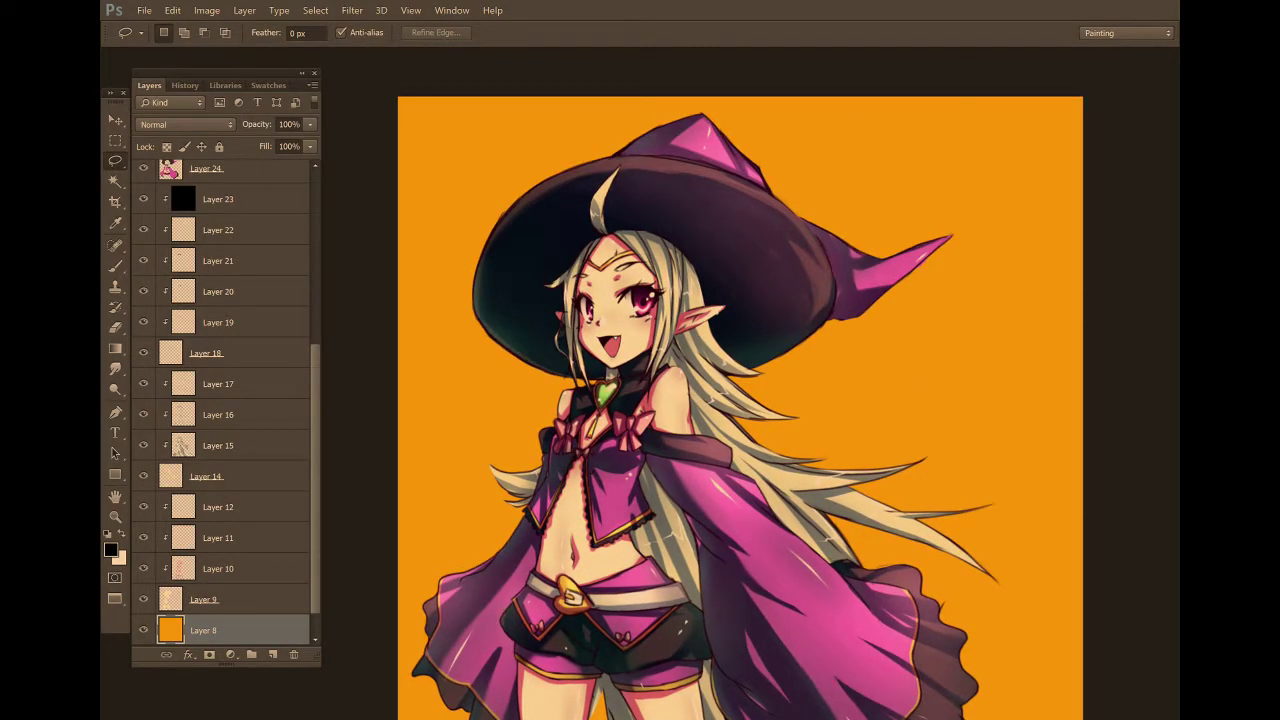
pyautogui.scroll(-1, 315, 556)
pyautogui.moveTo(313, 565); pyautogui.dragTo(300, 363)
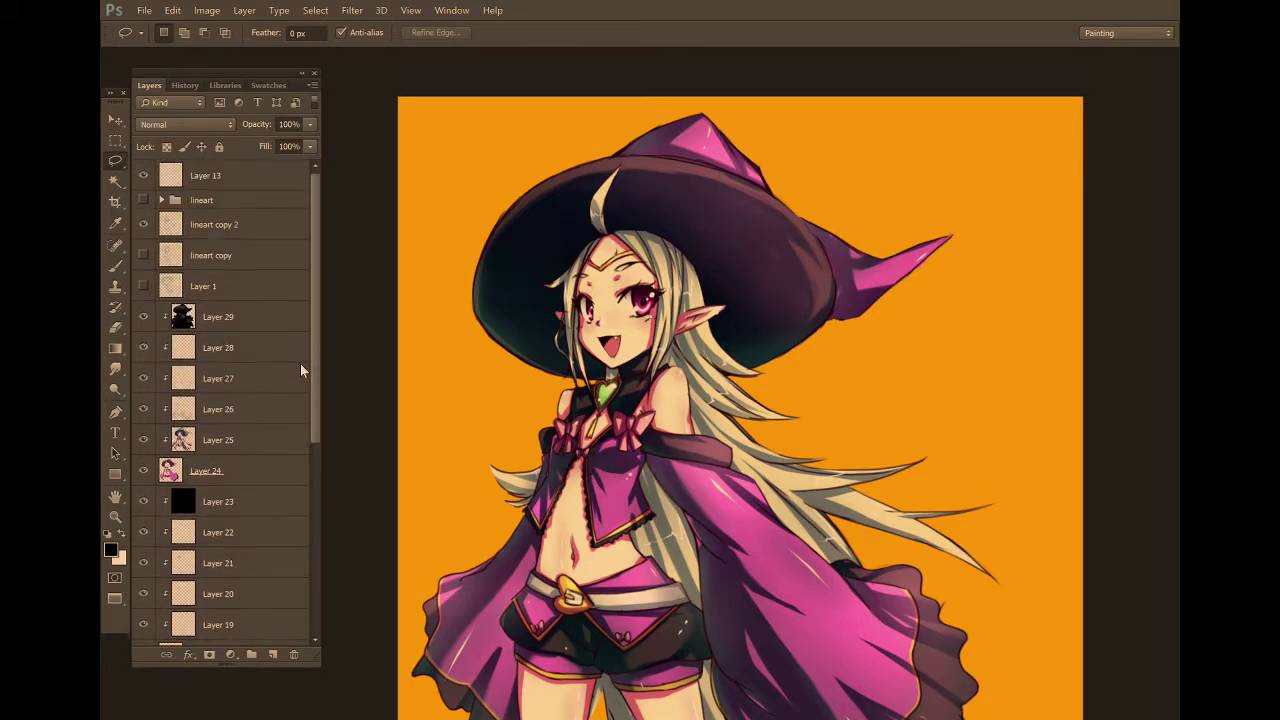
pyautogui.click(143, 470)
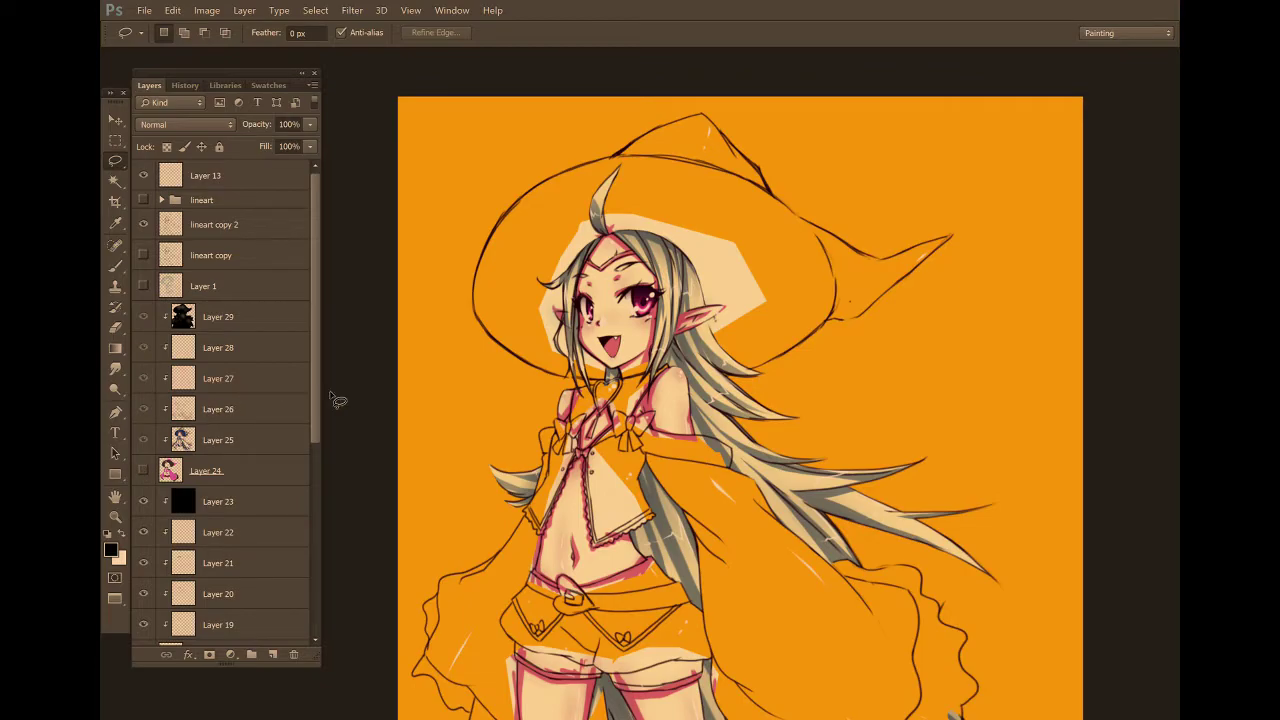
pyautogui.moveTo(315, 400); pyautogui.dragTo(313, 466)
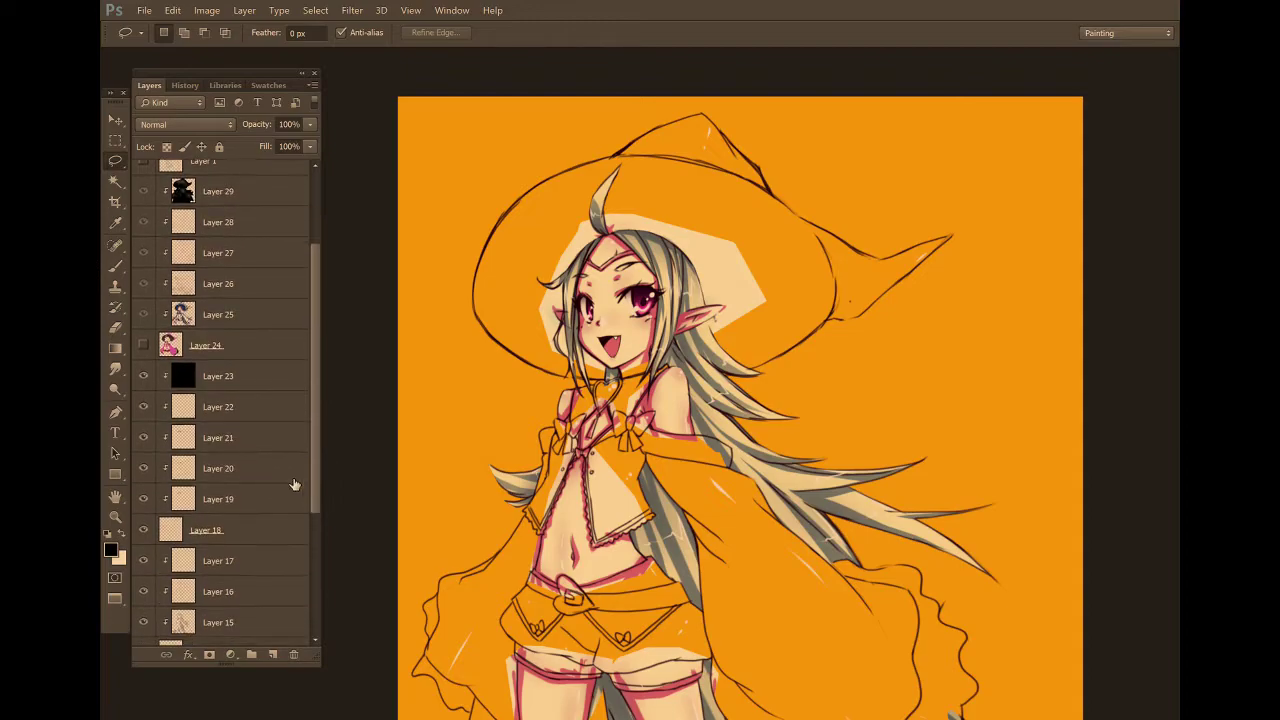
pyautogui.click(144, 531)
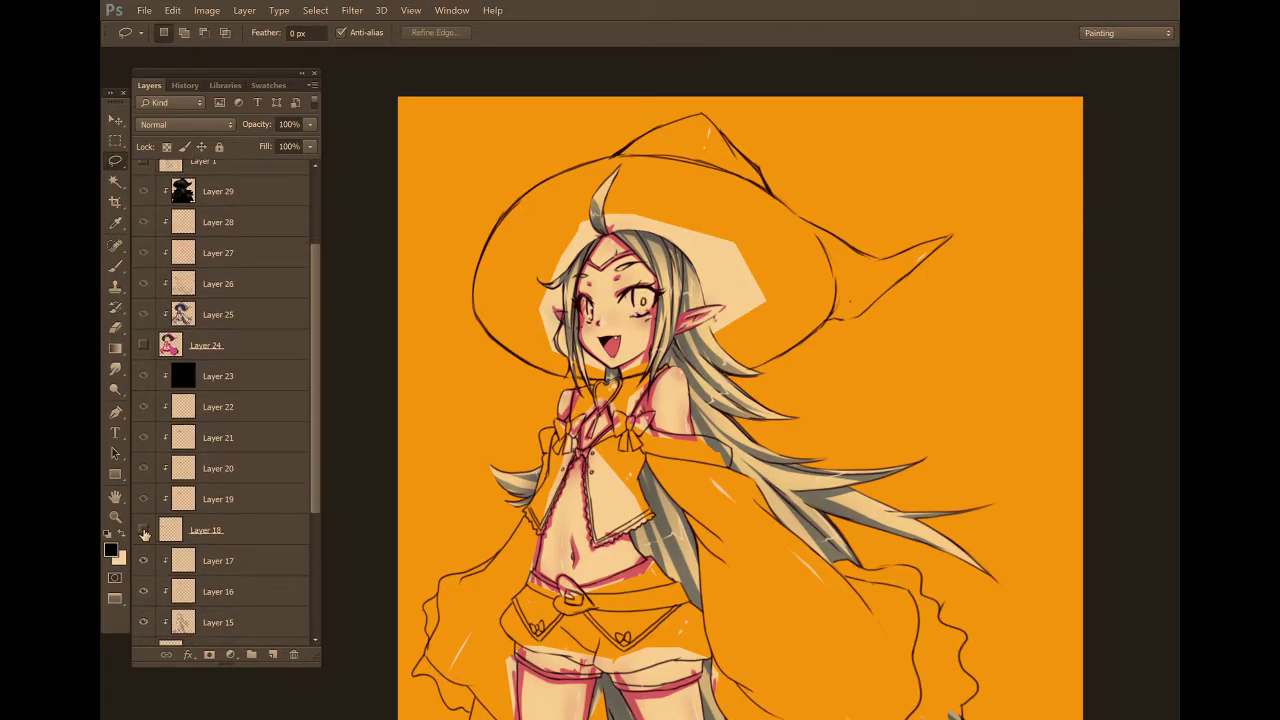
# Create a new group directly above Layer 23 and add an empty new layer inside it.
pyautogui.click(266, 372)
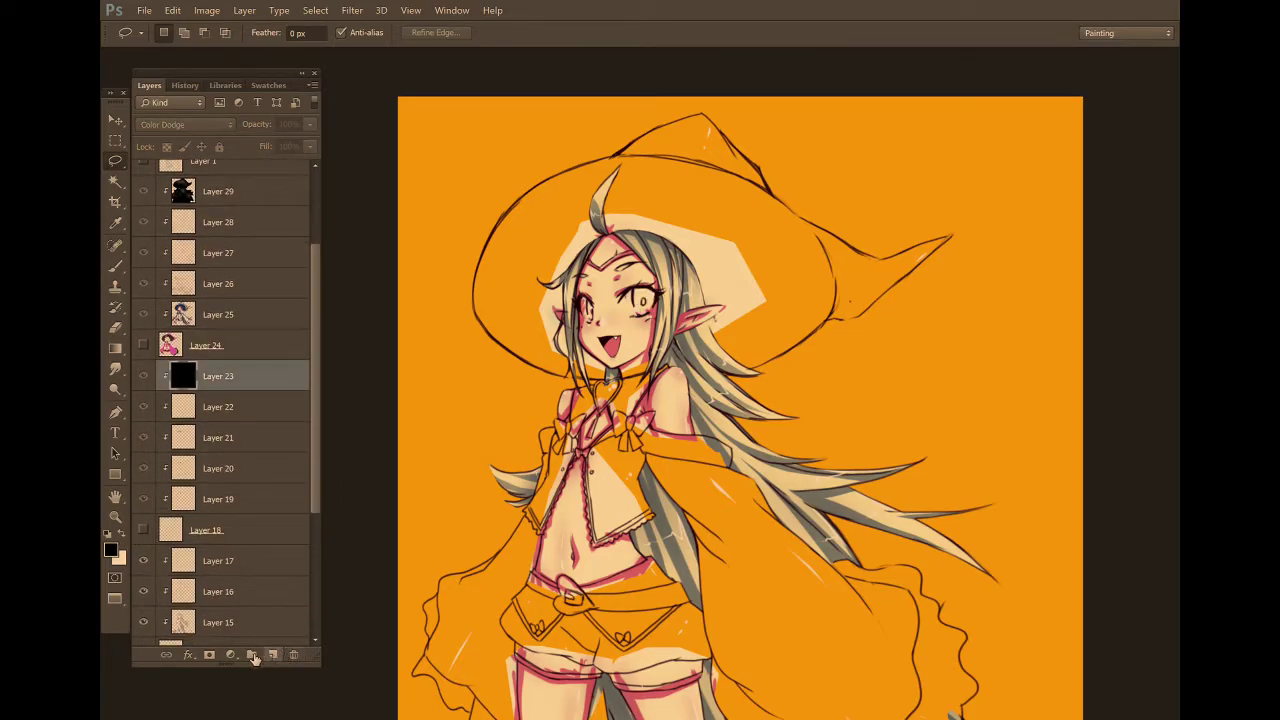
pyautogui.click(251, 656)
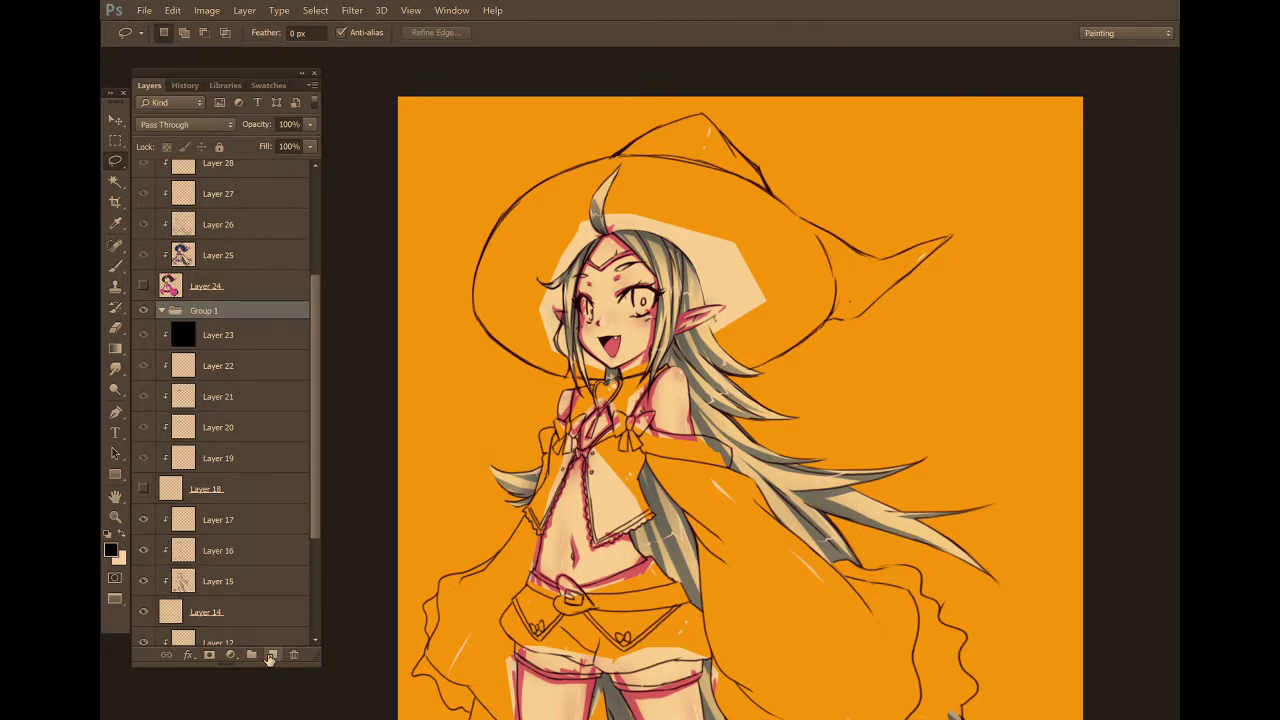
pyautogui.click(270, 655)
pyautogui.moveTo(199, 290); pyautogui.dragTo(175, 262)
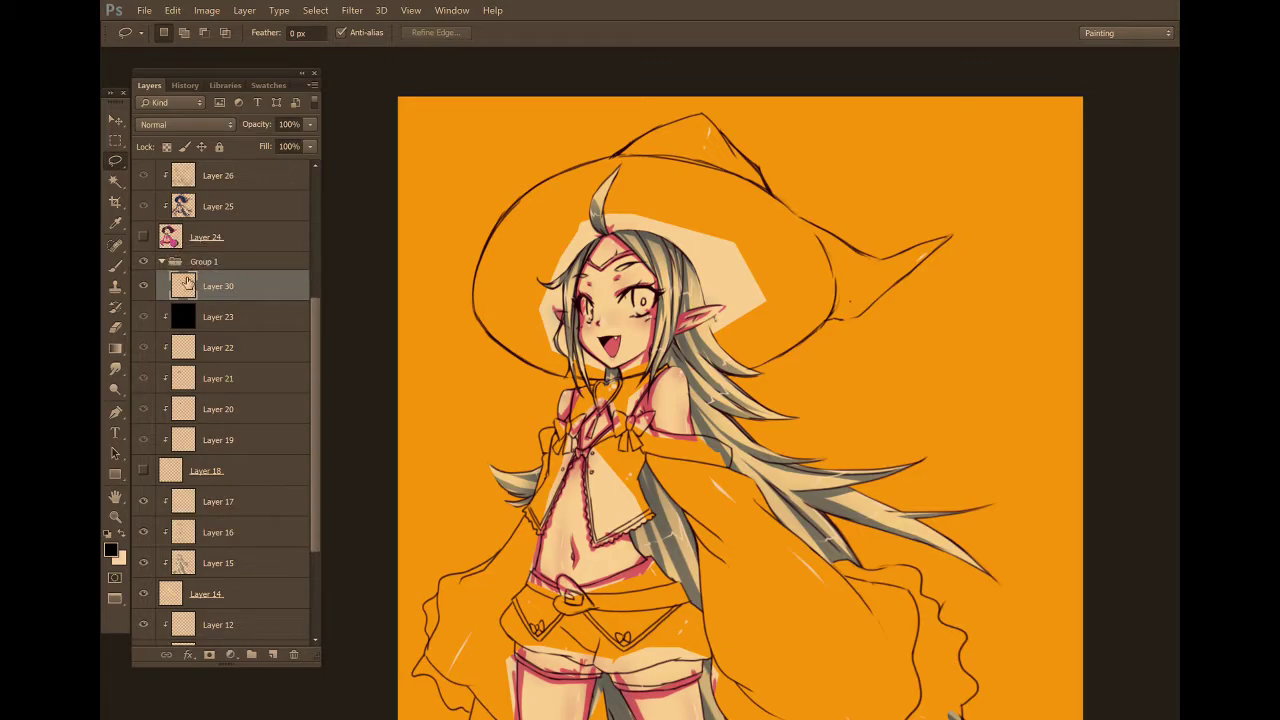
# Try to place Group 1 between Layer 19 and Layer 18, and undo the move.
pyautogui.click(206, 263)
pyautogui.moveTo(208, 267); pyautogui.dragTo(253, 465)
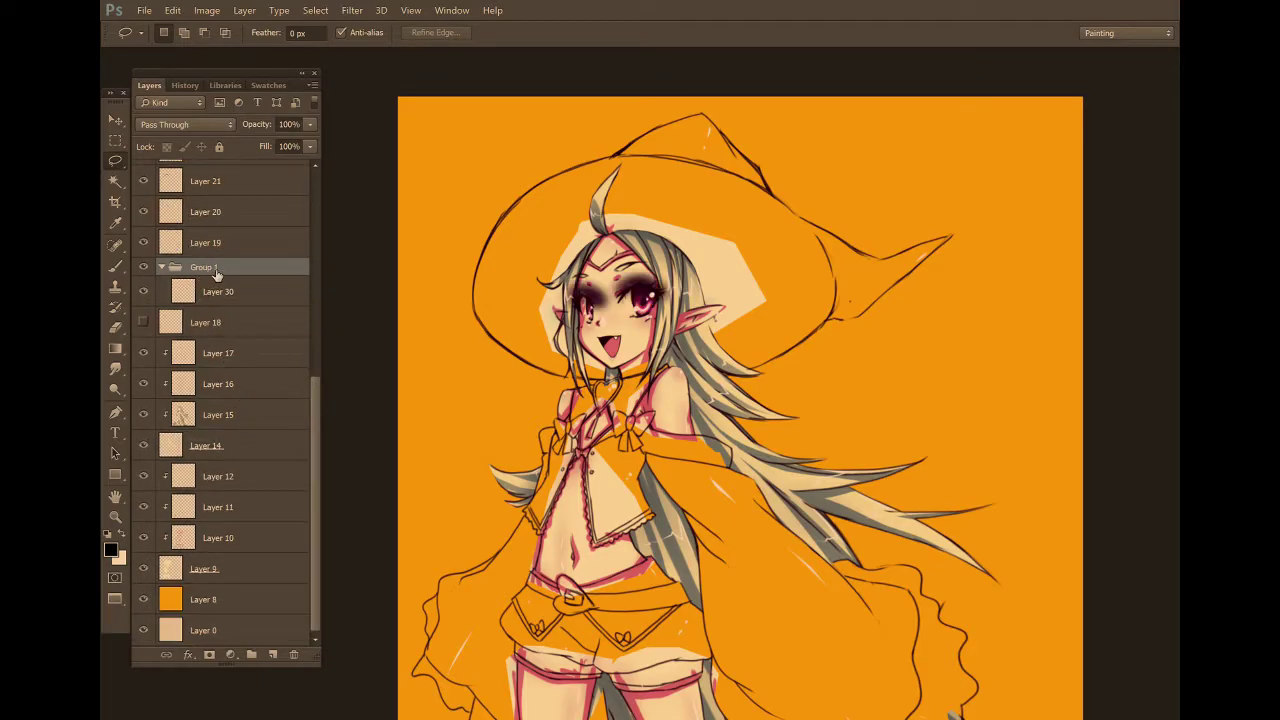
pyautogui.moveTo(319, 400); pyautogui.dragTo(310, 329)
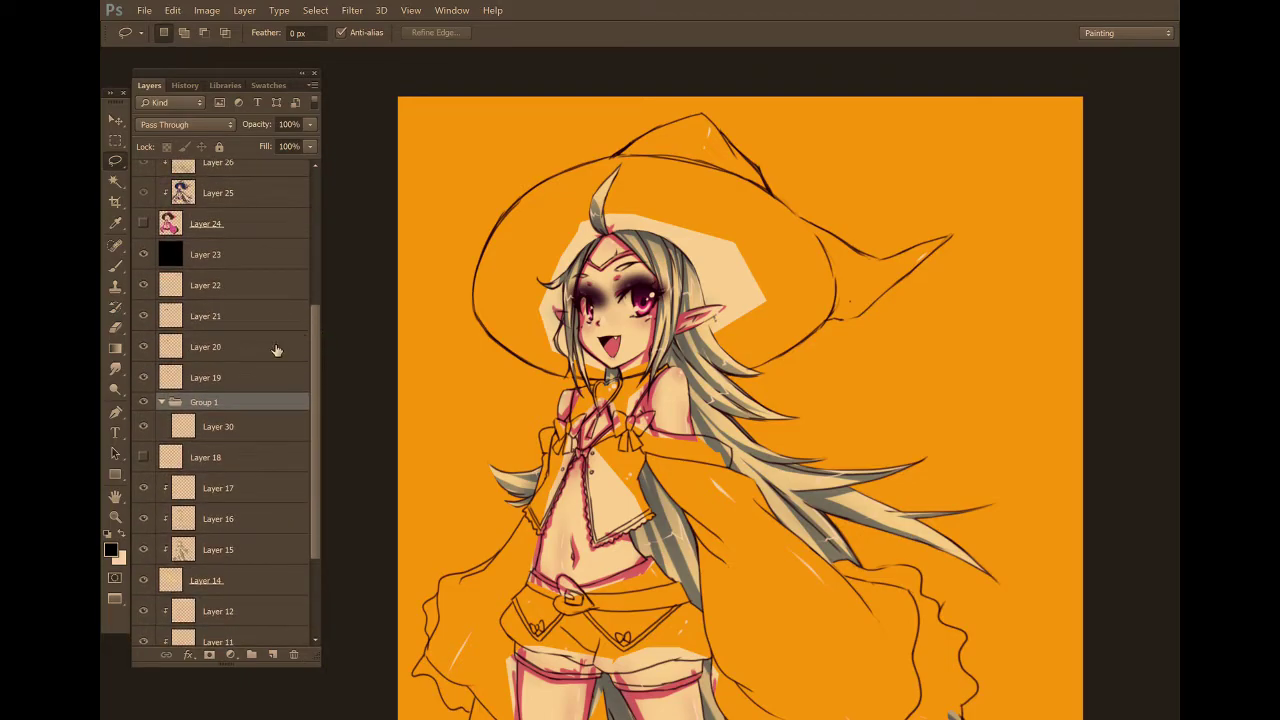
pyautogui.hotkey('ctrl', 'z')
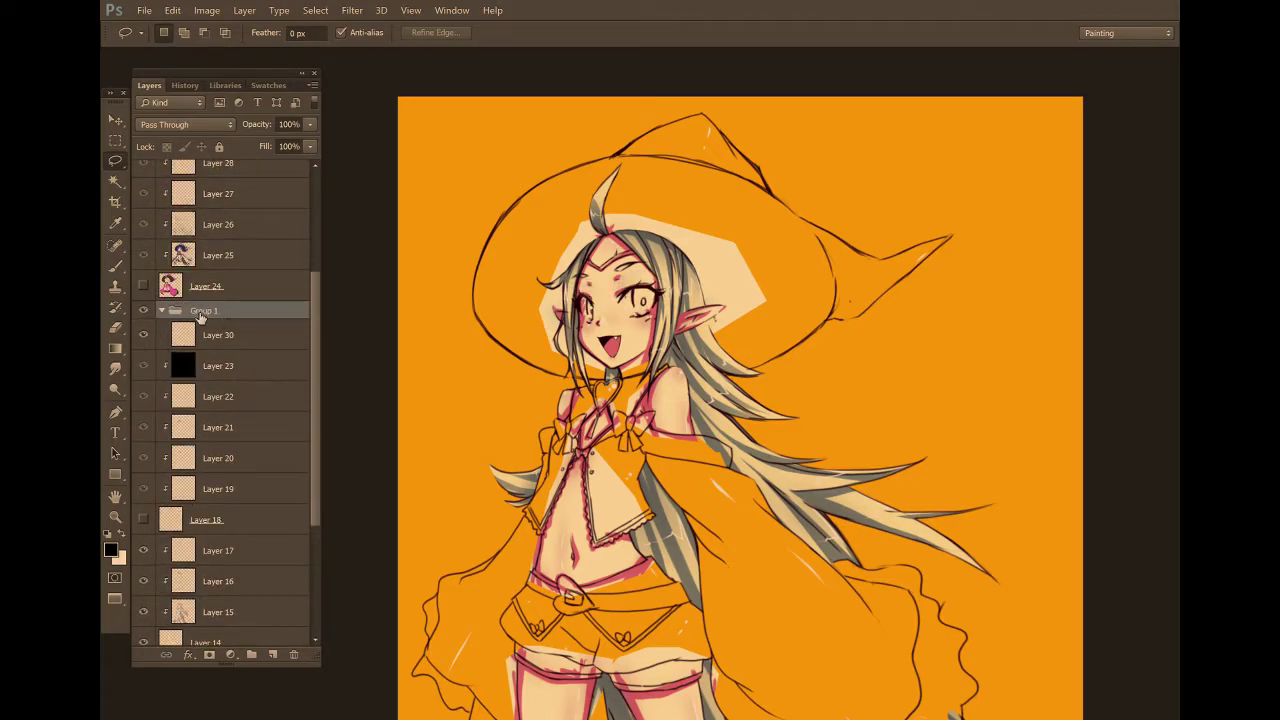
# Move Group 1, together with Layer 30 inside it, directly beneath Layer 18.
pyautogui.click(222, 340)
pyautogui.moveTo(200, 313); pyautogui.dragTo(215, 300)
pyautogui.click(215, 342)
pyautogui.click(208, 313)
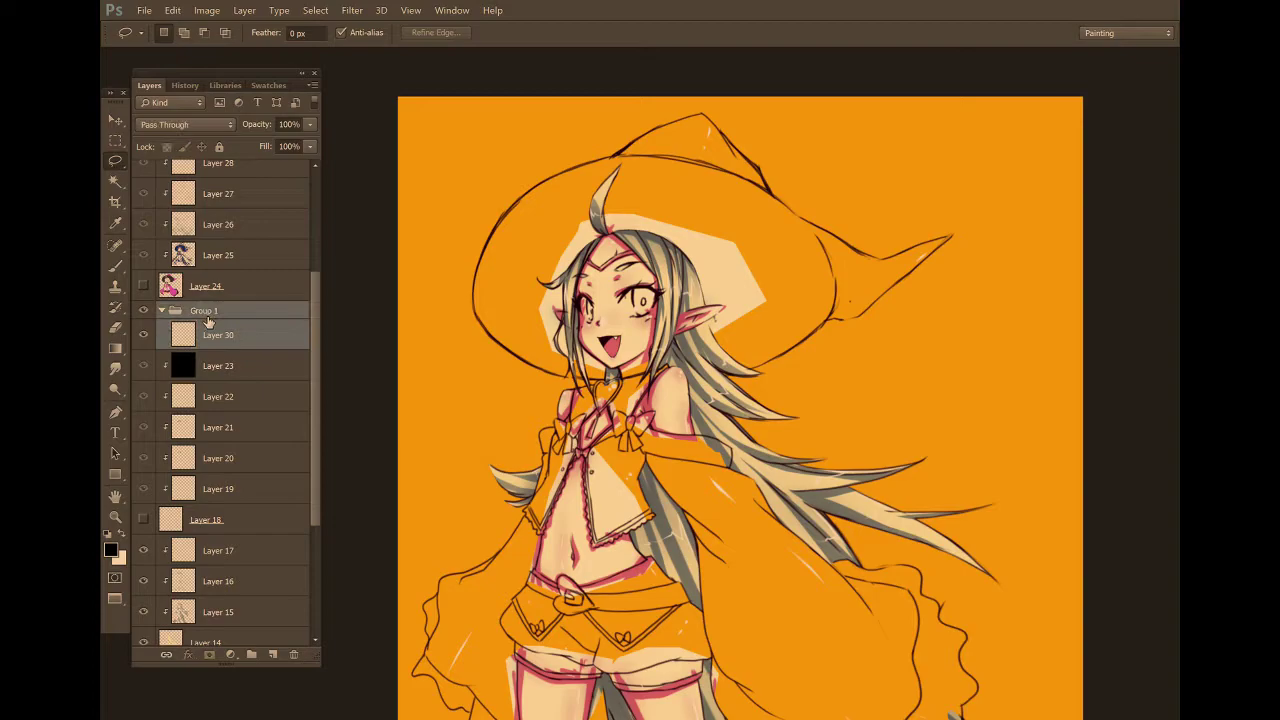
pyautogui.moveTo(198, 318); pyautogui.dragTo(220, 530)
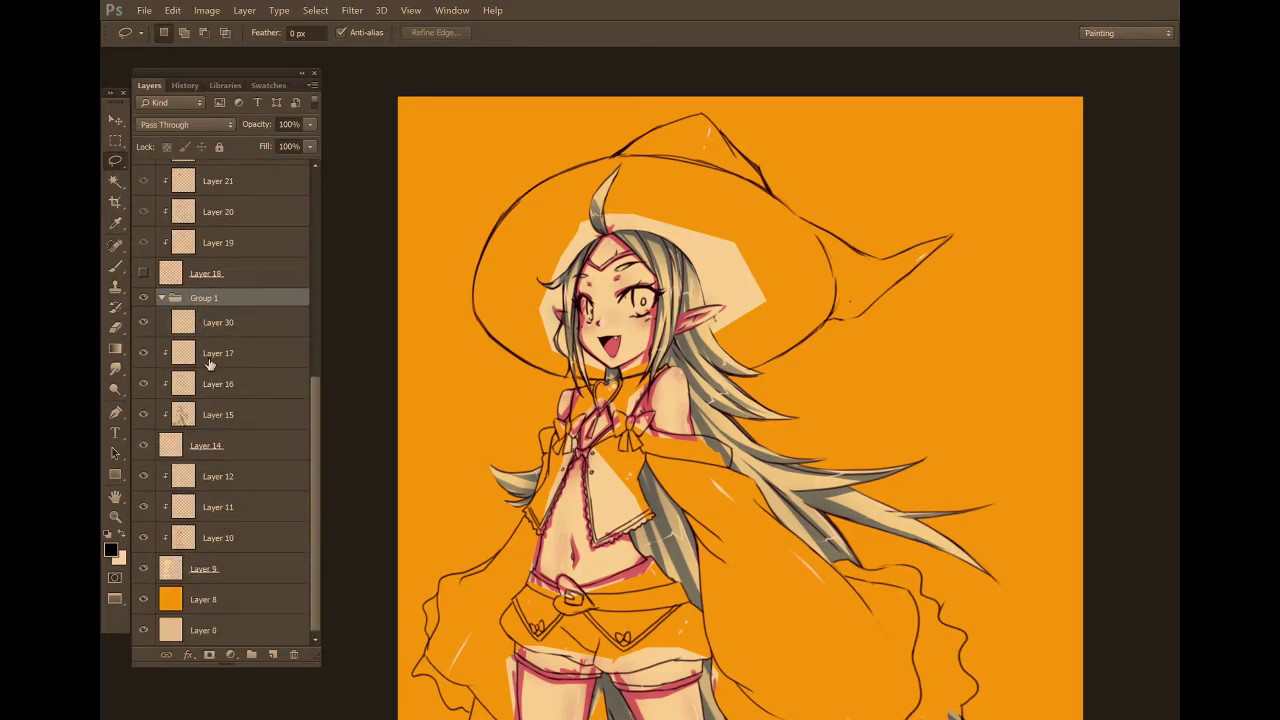
pyautogui.moveTo(319, 406); pyautogui.dragTo(312, 303)
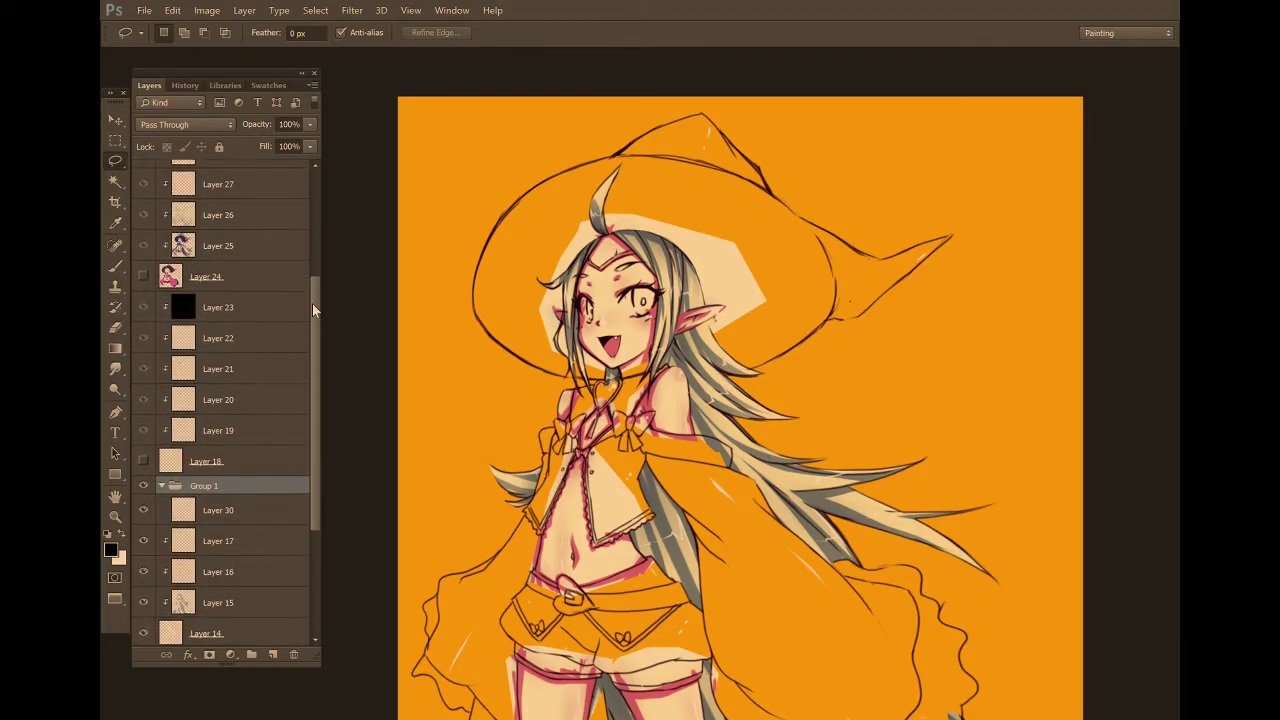
# Select Layers 18 through 23 and combine them into one group.
pyautogui.click(205, 463)
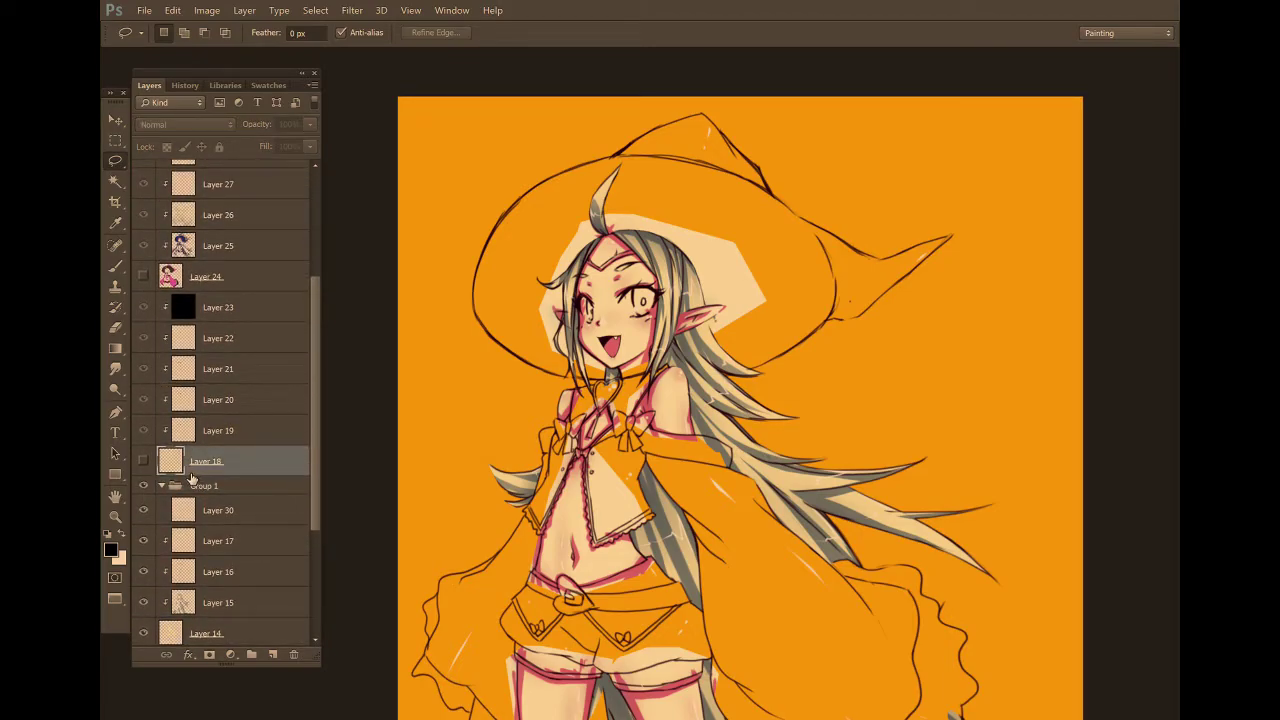
pyautogui.click(246, 281)
pyautogui.keyDown('ctrl'); pyautogui.click(258, 432); pyautogui.keyUp('ctrl')
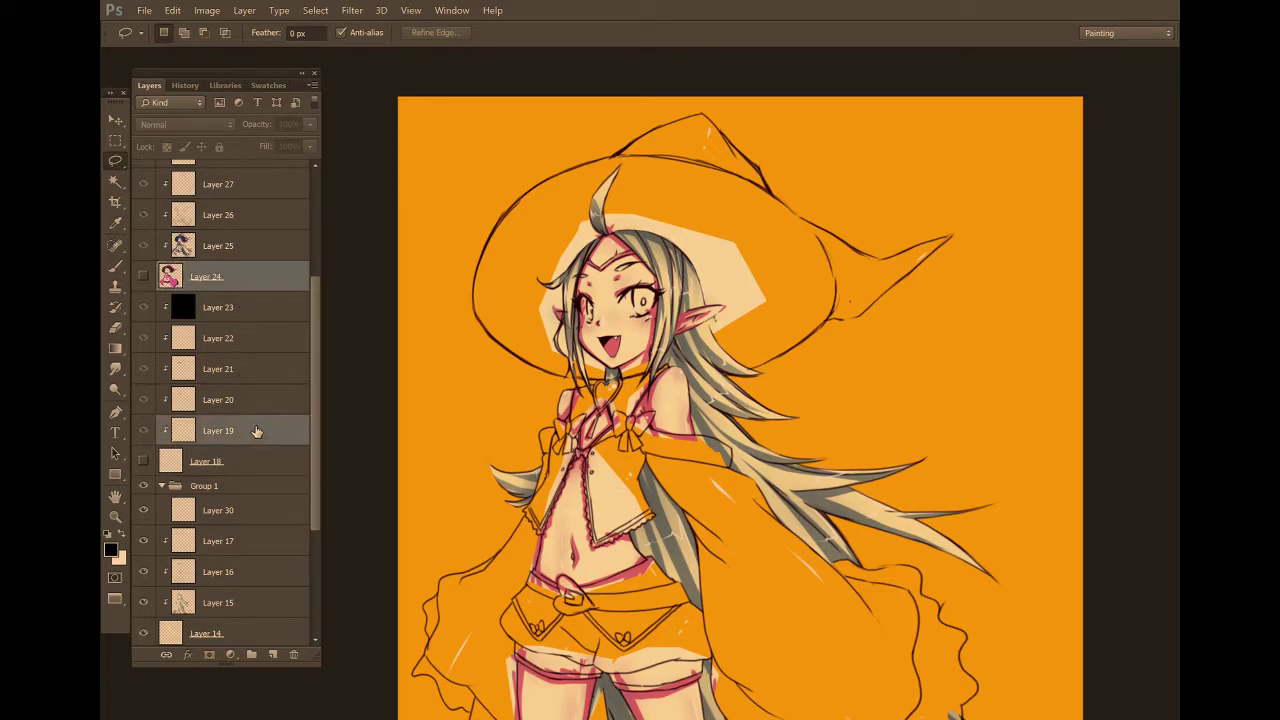
pyautogui.click(242, 312)
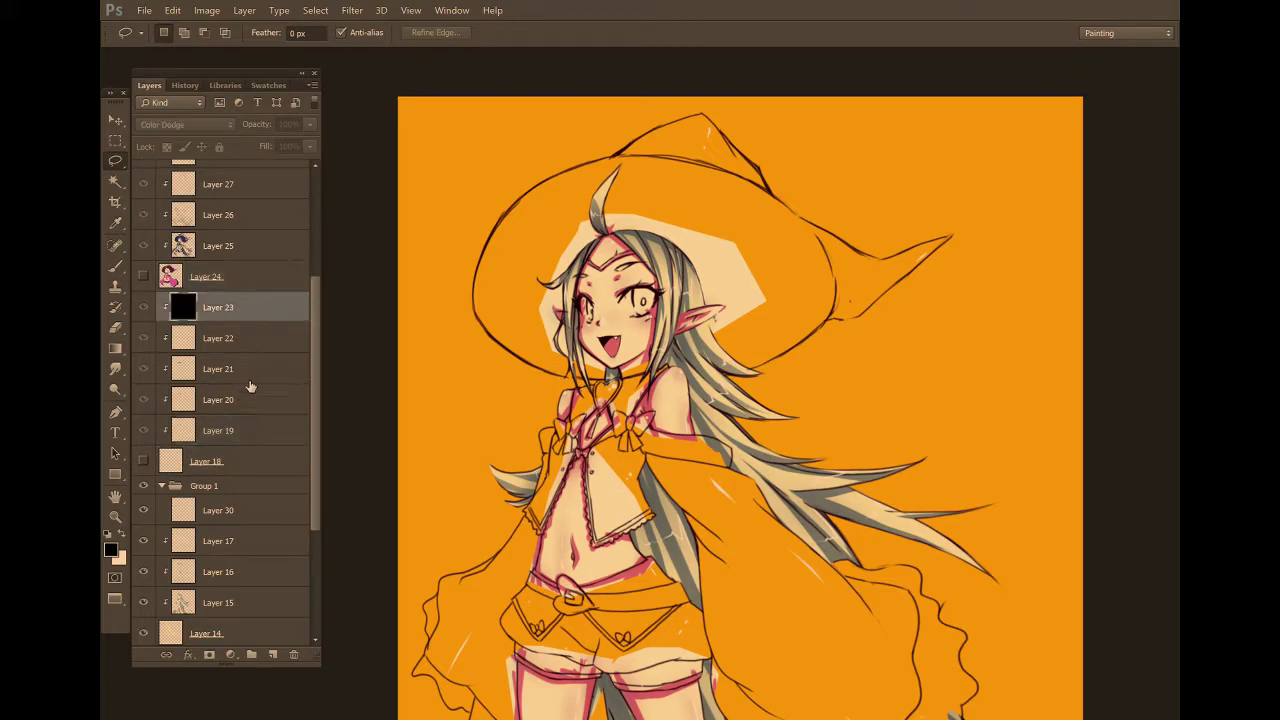
pyautogui.keyDown('shift'); pyautogui.click(279, 463); pyautogui.keyUp('shift')
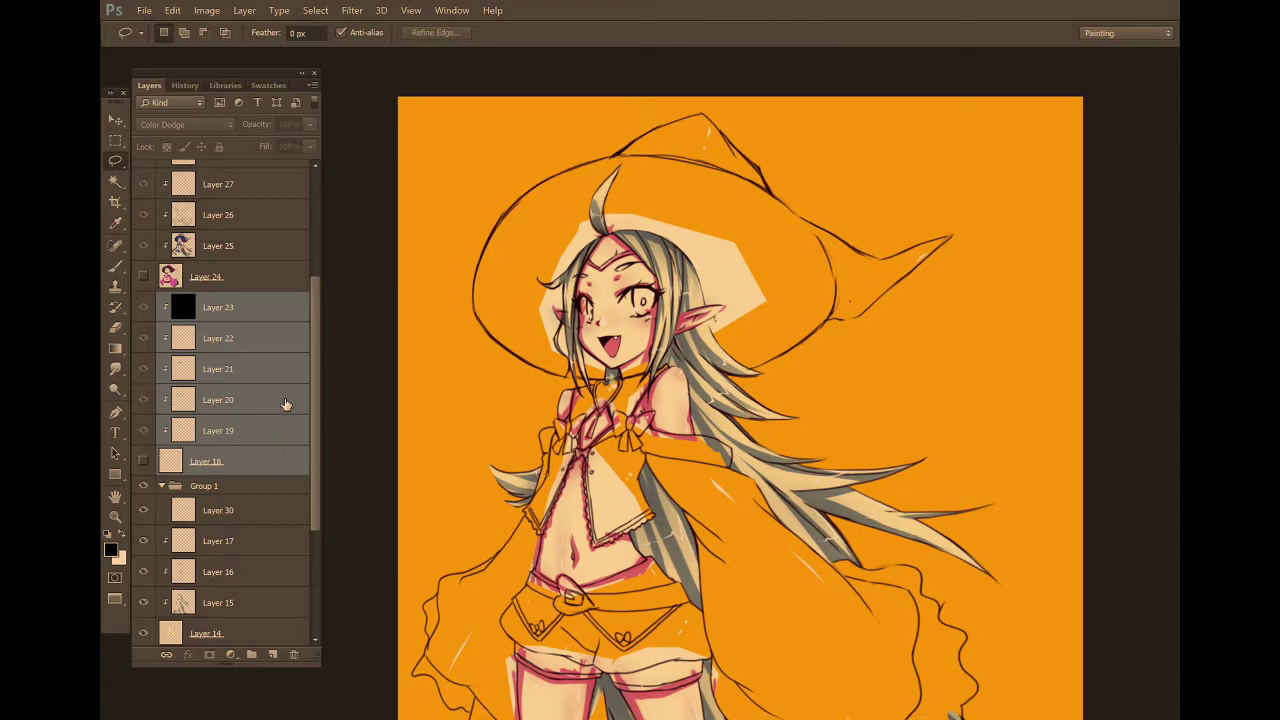
pyautogui.hotkey('ctrl', 'g')
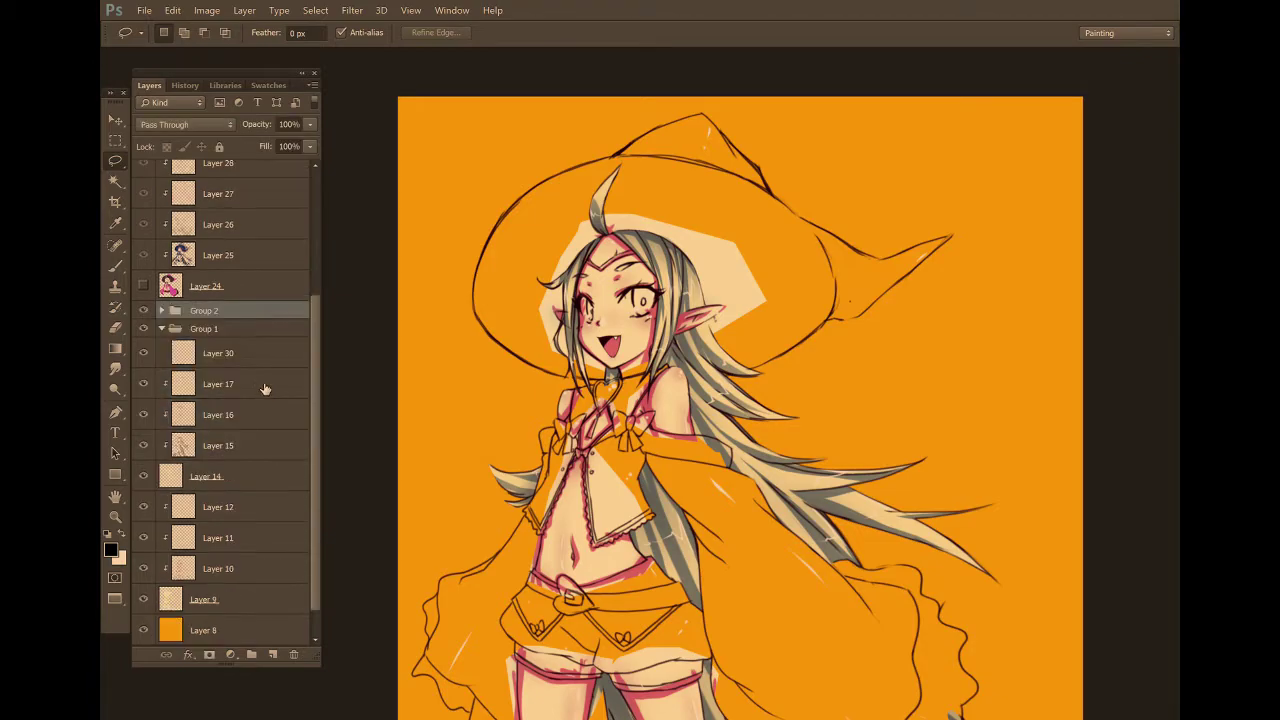
# Select Layers 14 through 17 below Group 1 and give them the Violet colour label.
pyautogui.click(205, 329)
pyautogui.moveTo(225, 357); pyautogui.dragTo(160, 300)
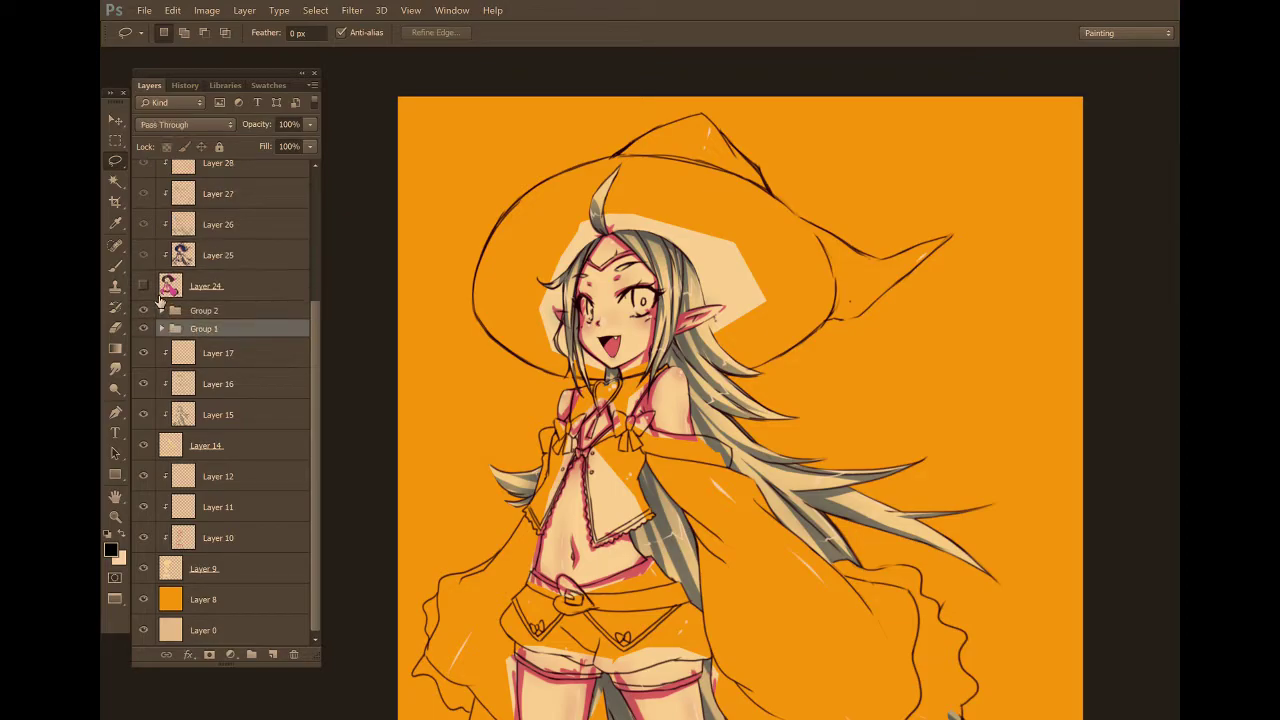
pyautogui.click(161, 328)
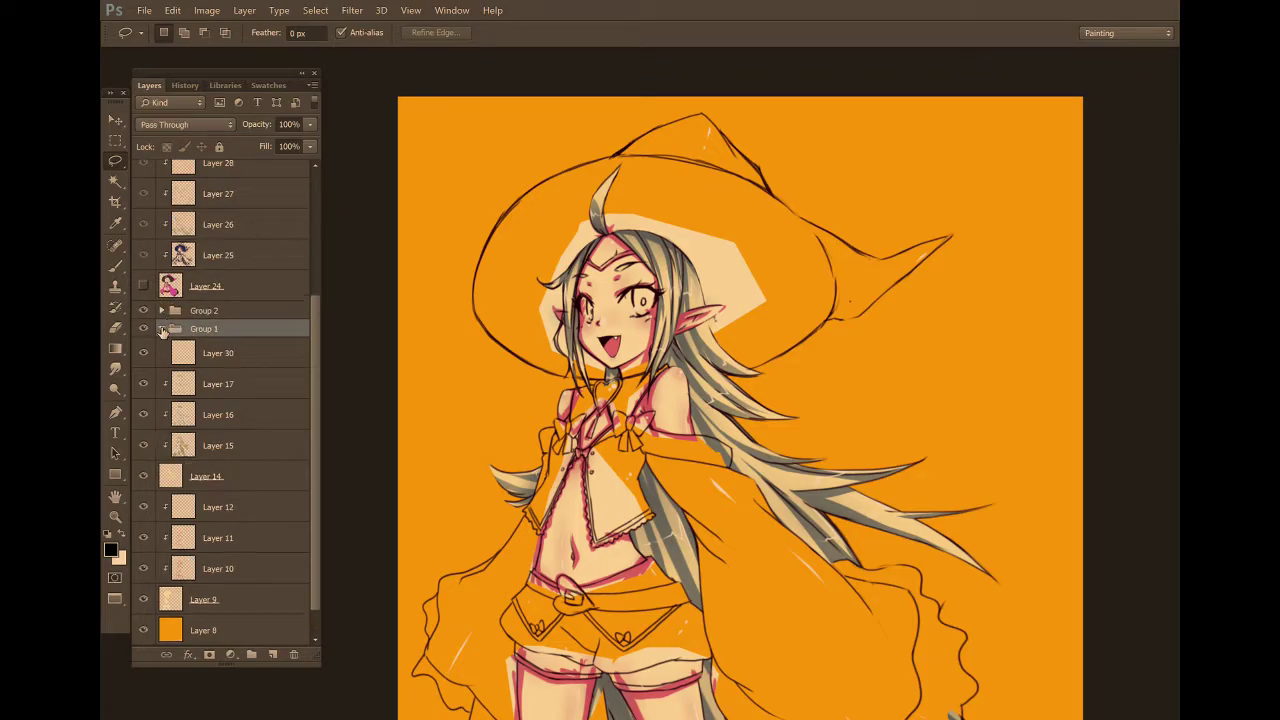
pyautogui.click(249, 357)
pyautogui.click(249, 396)
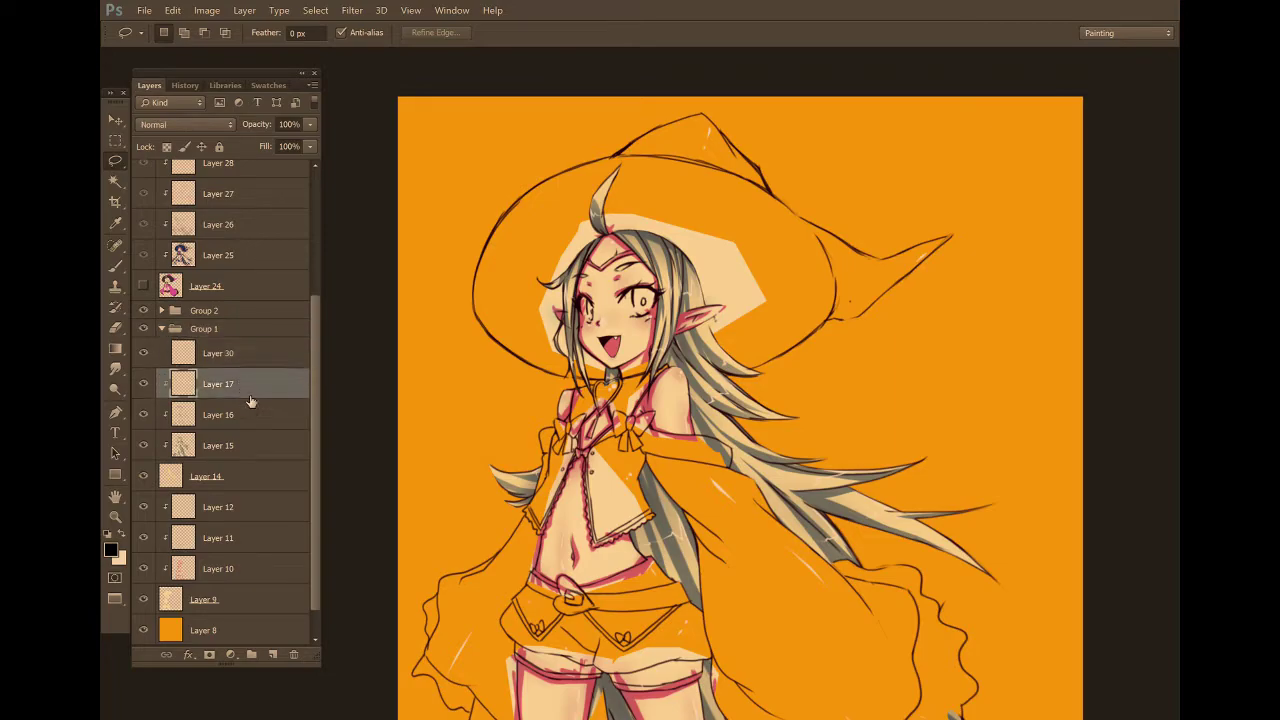
pyautogui.keyDown('shift'); pyautogui.click(258, 477); pyautogui.keyUp('shift')
pyautogui.rightClick(255, 470)
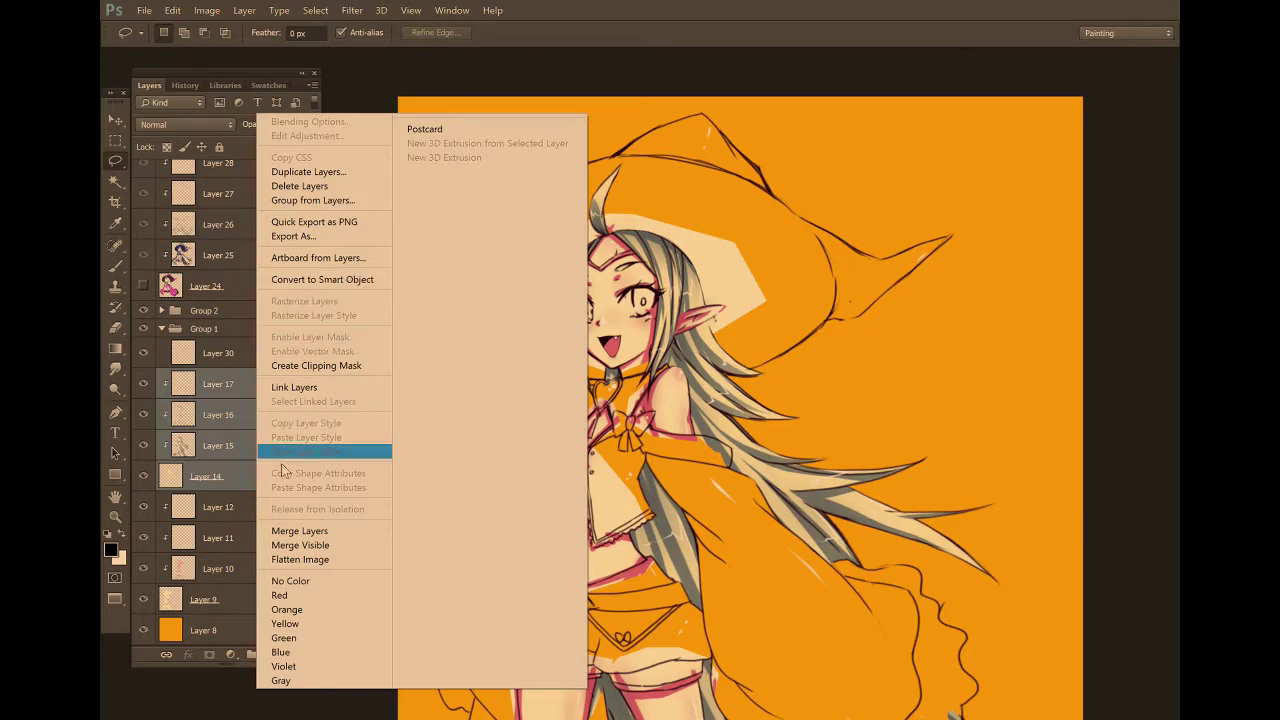
pyautogui.click(350, 666)
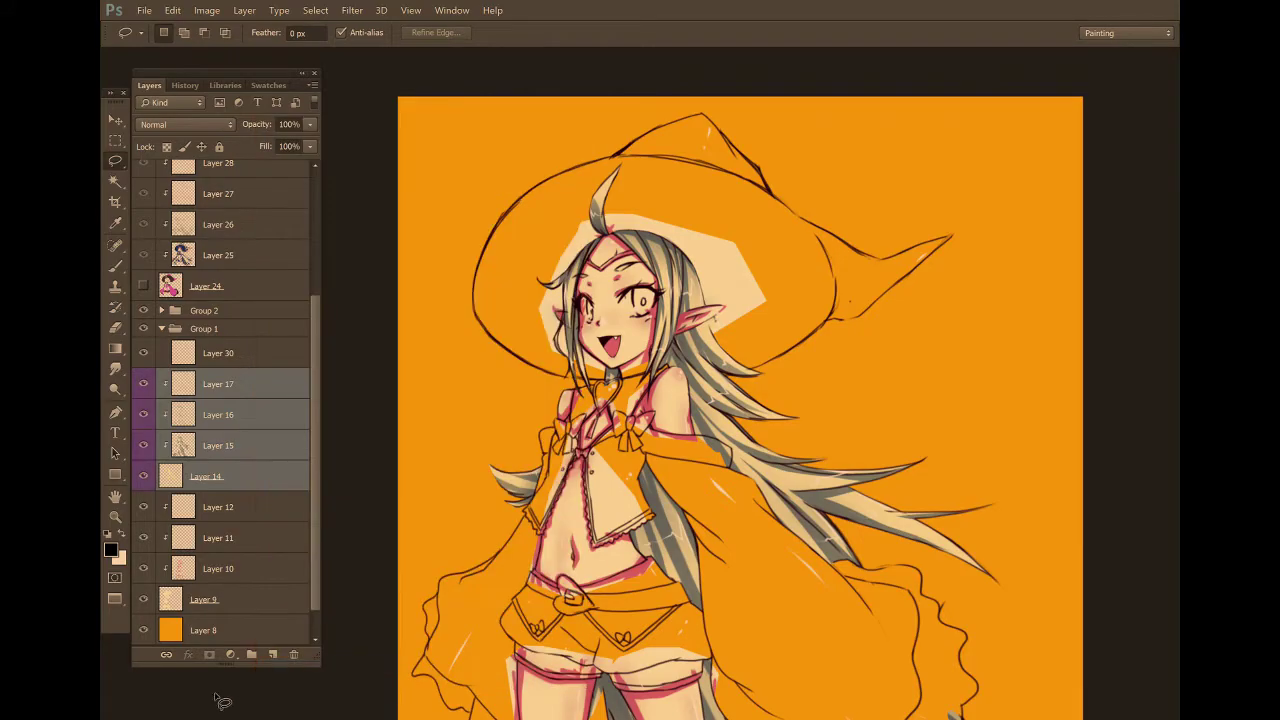
# Activate Layer 30, hide the skin base on Layer 9, and swap the foreground colour to pale cream.
pyautogui.click(258, 353)
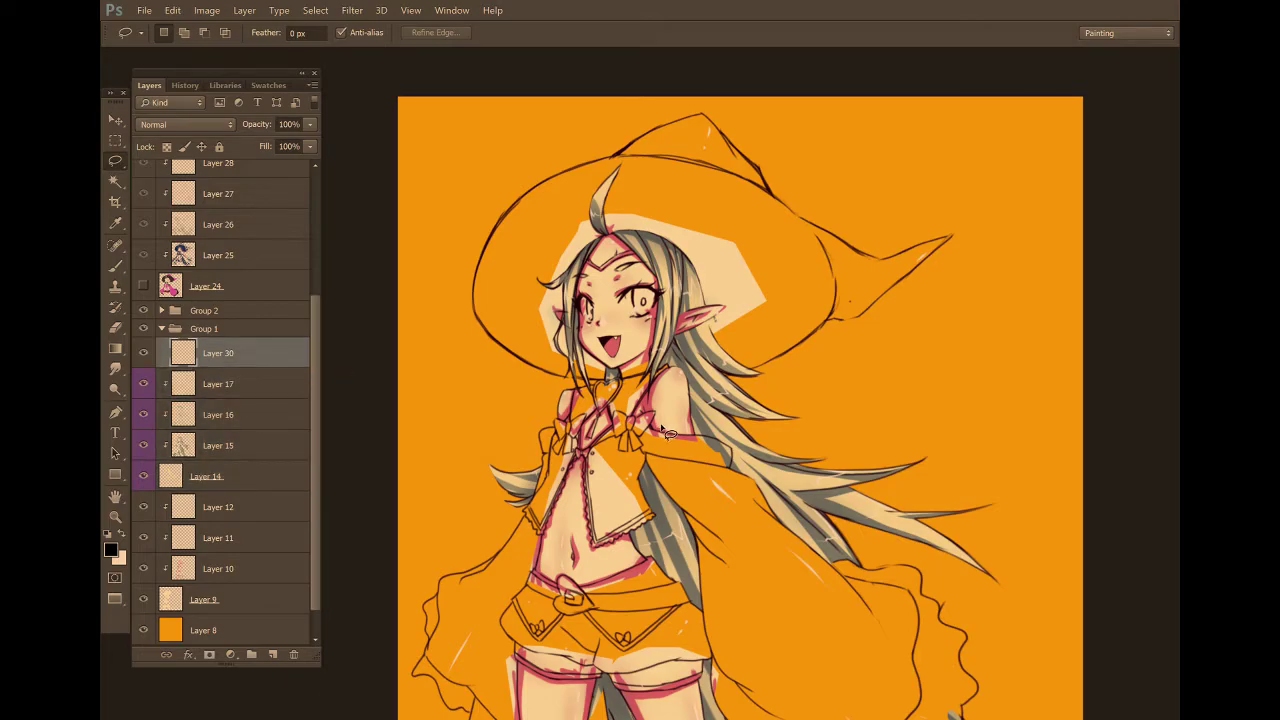
pyautogui.press('b')
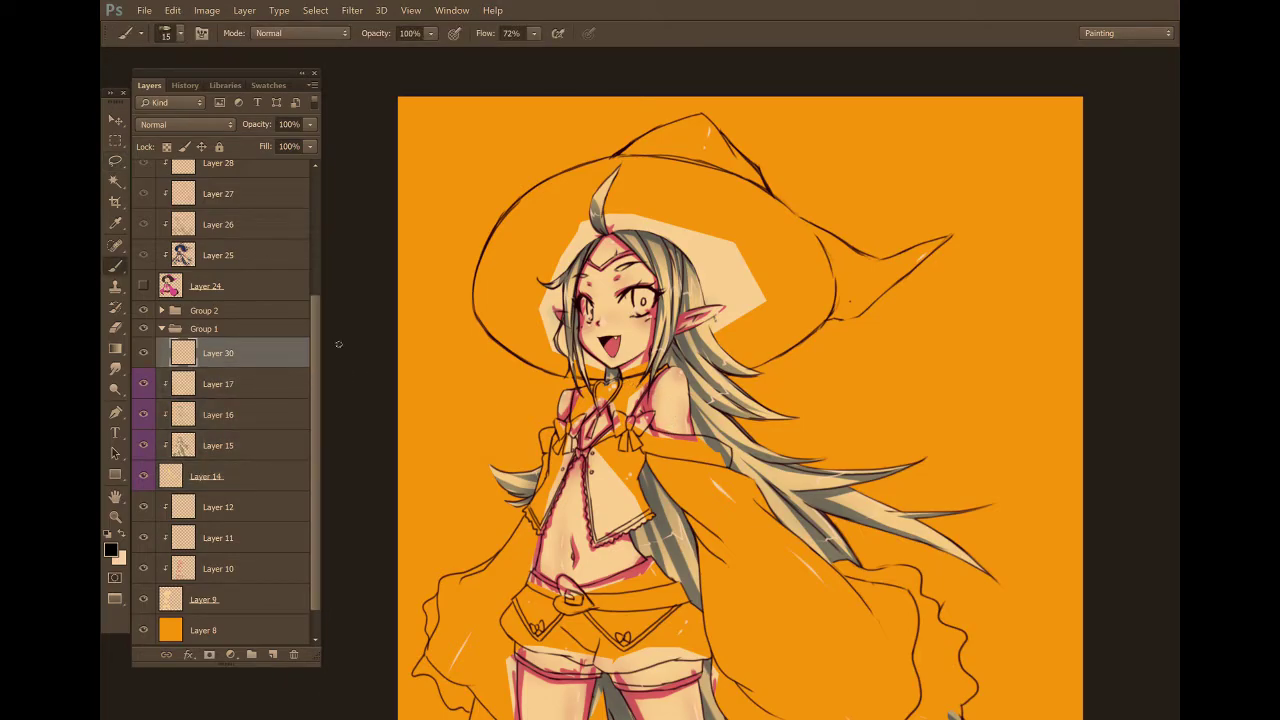
pyautogui.click(143, 599)
pyautogui.click(121, 537)
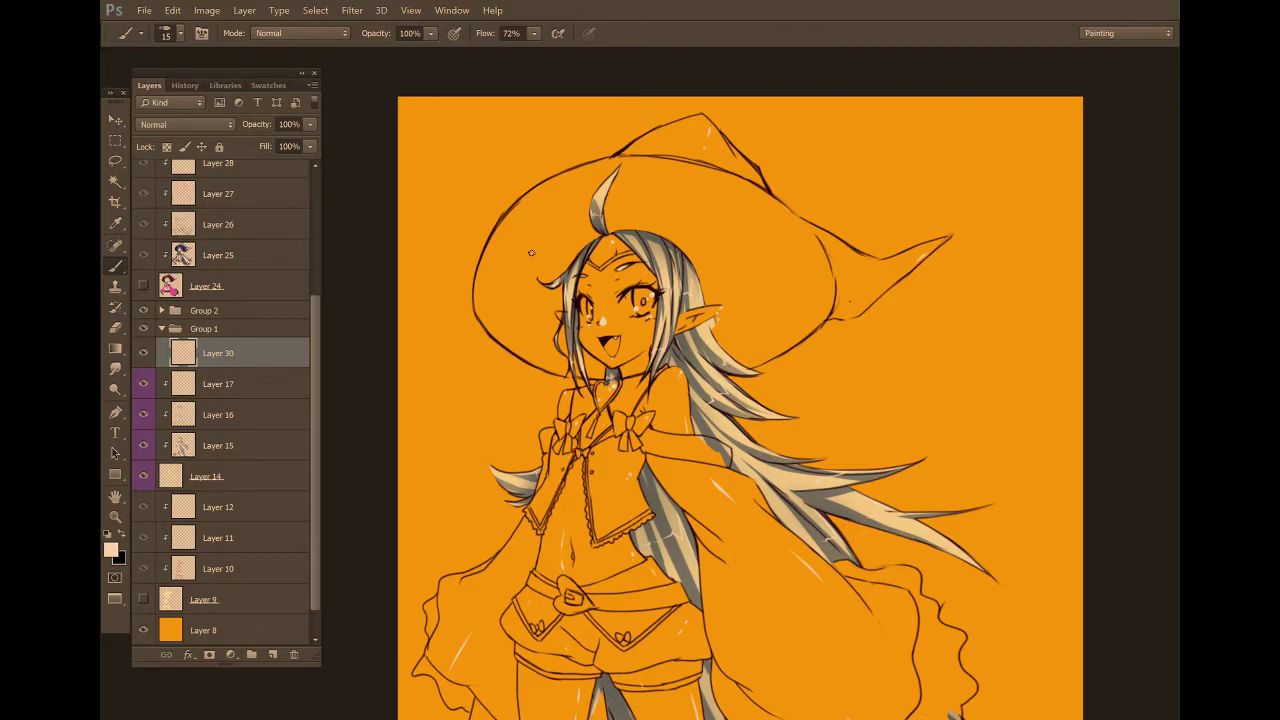
# Outline the character's larger eye with the Lasso tool, fill it with the pale cream foreground colour, and deselect.
pyautogui.press('l')
pyautogui.scroll(5, 531, 253)
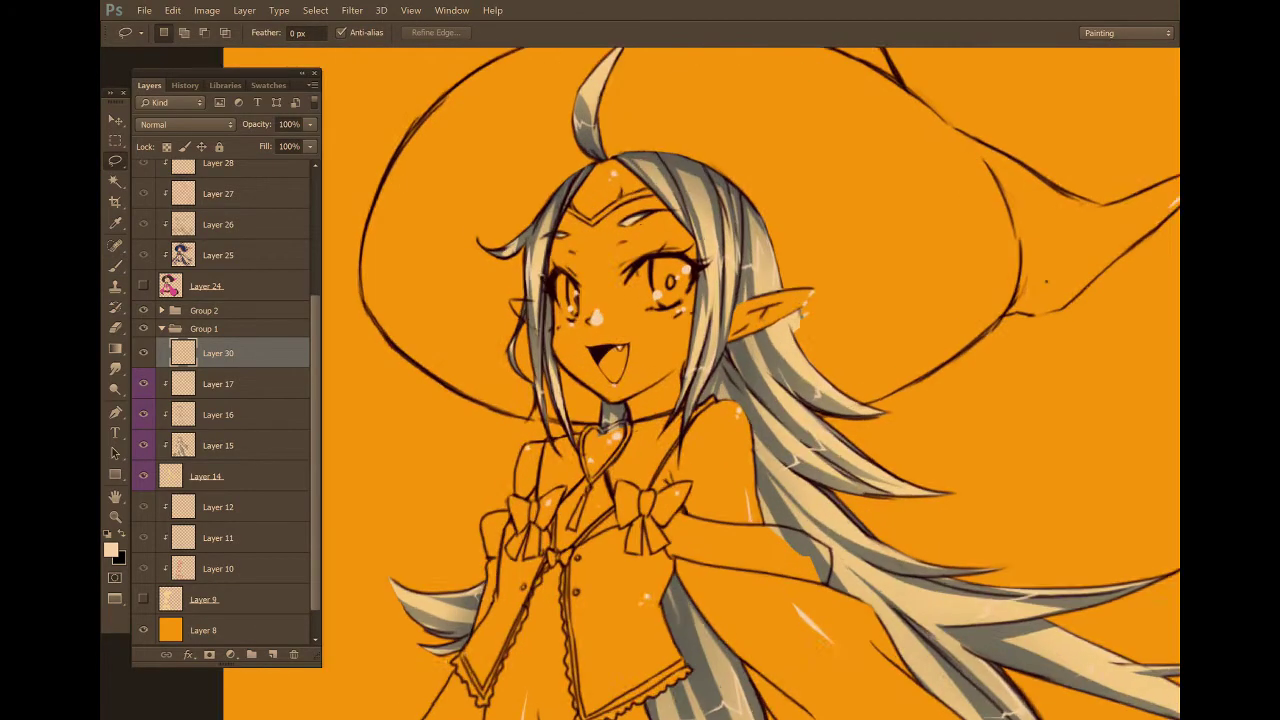
pyautogui.scroll(3, 790, 265)
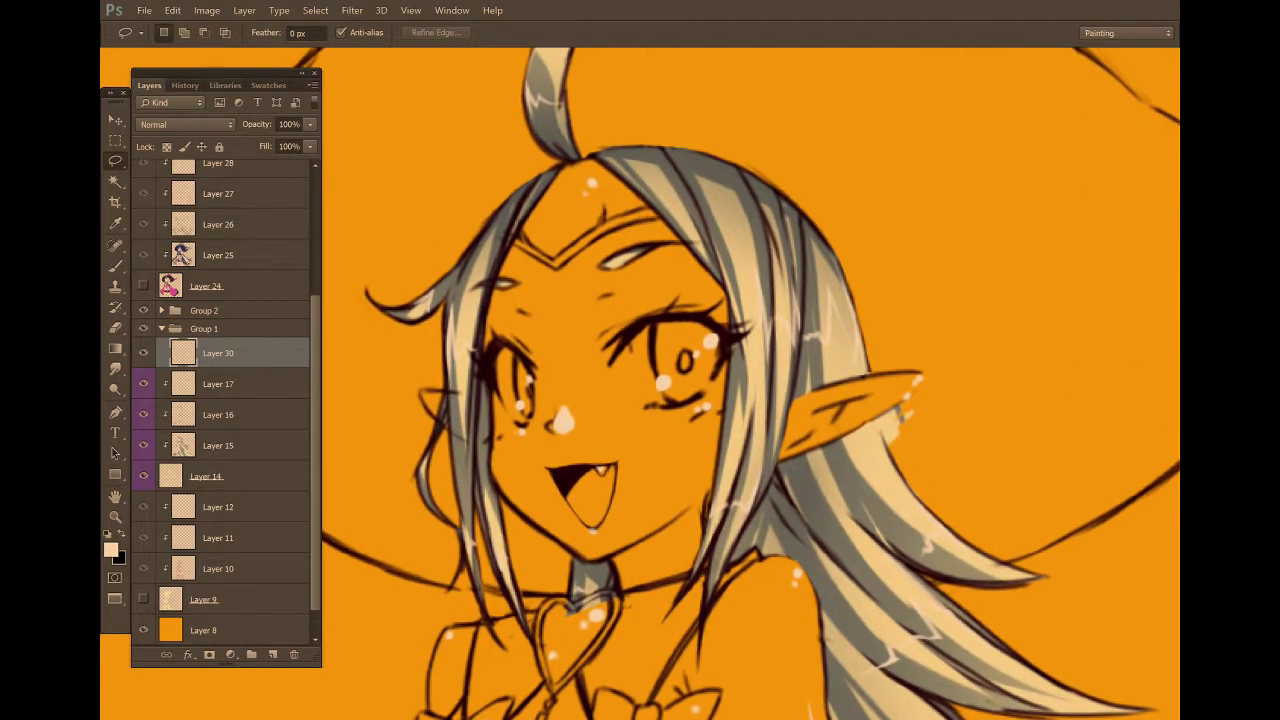
pyautogui.moveTo(658, 332)
pyautogui.mouseDown()
pyautogui.moveTo(609, 348)
pyautogui.moveTo(609, 379)
pyautogui.moveTo(618, 371)
pyautogui.moveTo(631, 409)
pyautogui.moveTo(666, 415)
pyautogui.moveTo(642, 411)
pyautogui.moveTo(679, 403)
pyautogui.moveTo(706, 355)
pyautogui.mouseUp()
pyautogui.moveTo(705, 338)
pyautogui.mouseDown()
pyautogui.moveTo(655, 320)
pyautogui.moveTo(617, 352)
pyautogui.mouseUp()
pyautogui.hotkey('shift', 'F5')
pyautogui.press('Return')
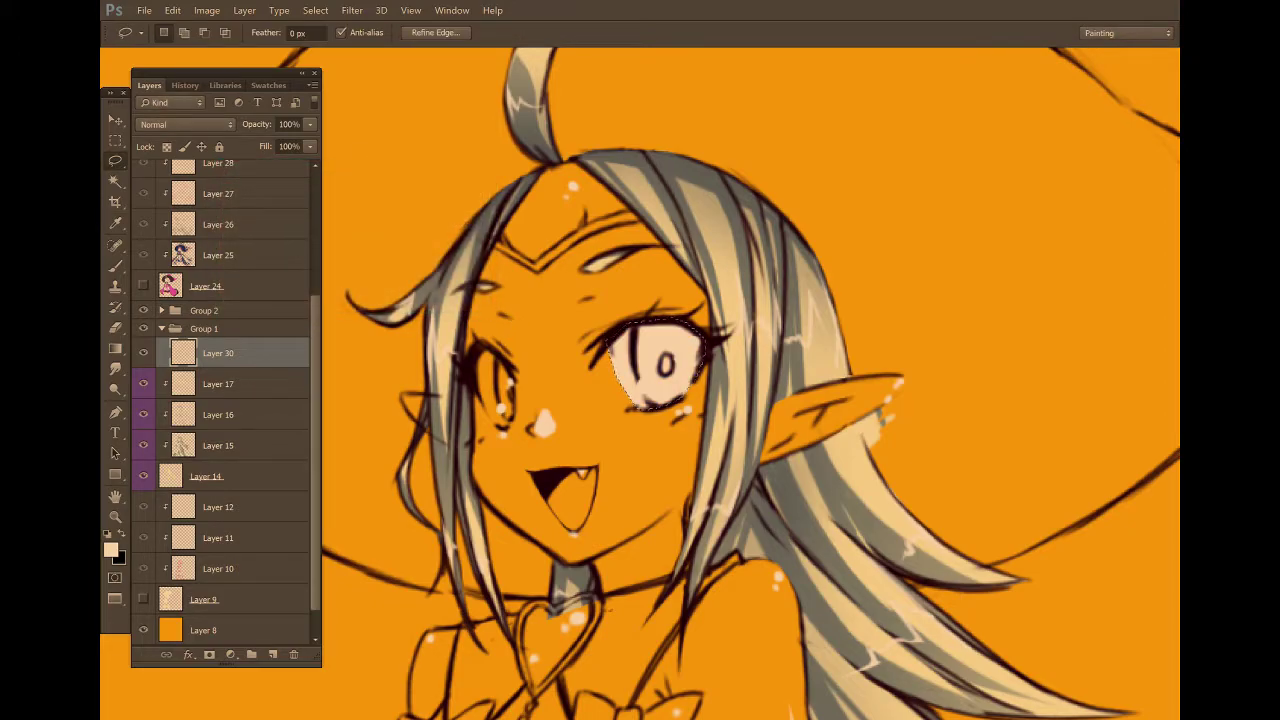
pyautogui.hotkey('ctrl', 'd')
pyautogui.moveTo(481, 353)
pyautogui.mouseDown()
pyautogui.moveTo(502, 433)
pyautogui.moveTo(524, 404)
pyautogui.moveTo(514, 420)
pyautogui.moveTo(492, 346)
pyautogui.mouseUp()
pyautogui.scroll(3, 898, 283)
pyautogui.moveTo(898, 236); pyautogui.dragTo(898, 252)
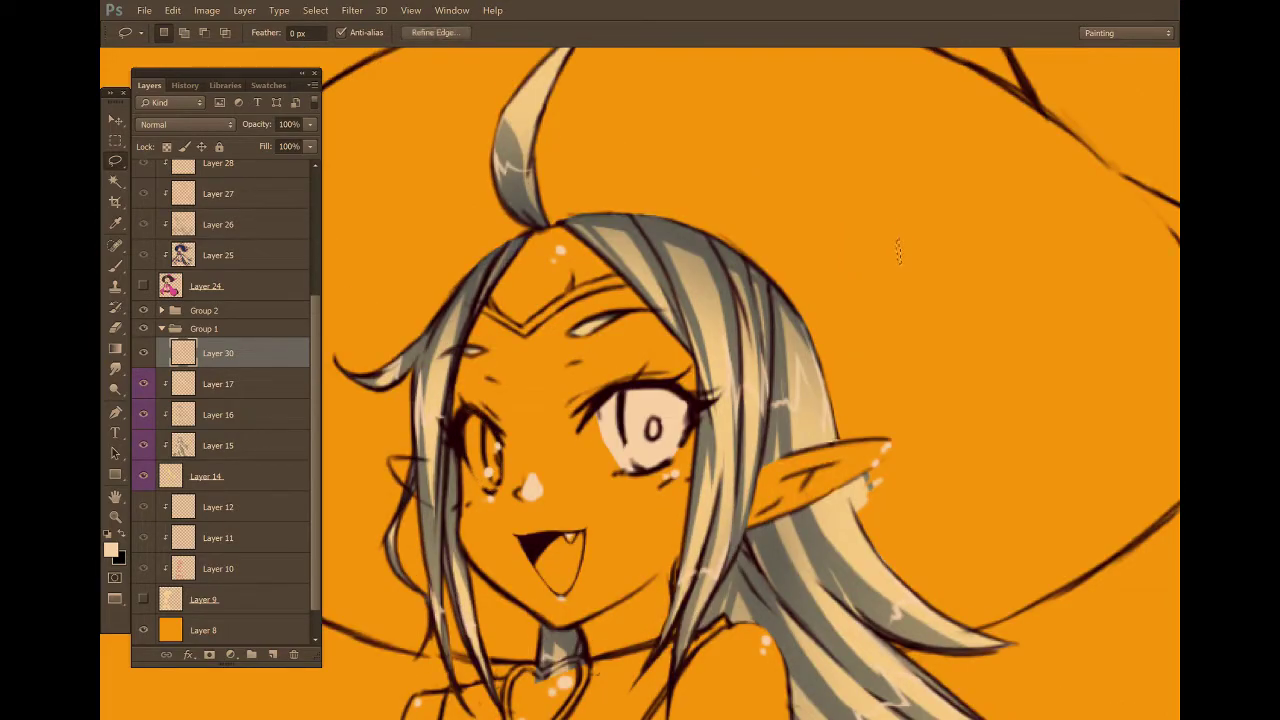
pyautogui.click(852, 268)
pyautogui.scroll(-5, 643, 533)
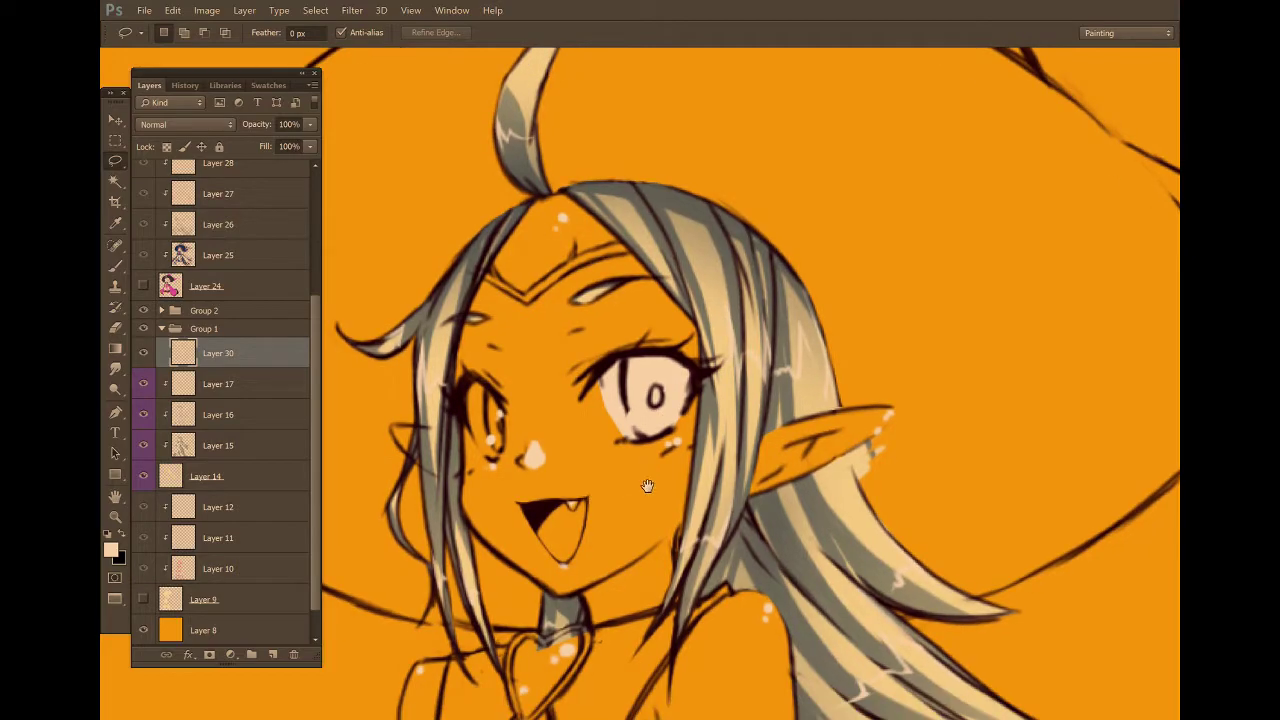
# Outline the character's smaller eye with the Lasso tool, fill it with pale cream on Layer 30, and deselect.
pyautogui.moveTo(508, 298)
pyautogui.mouseDown()
pyautogui.moveTo(497, 343)
pyautogui.moveTo(538, 380)
pyautogui.moveTo(545, 326)
pyautogui.moveTo(512, 292)
pyautogui.mouseUp()
pyautogui.hotkey('shift', 'BackSpace')
pyautogui.press('Return')
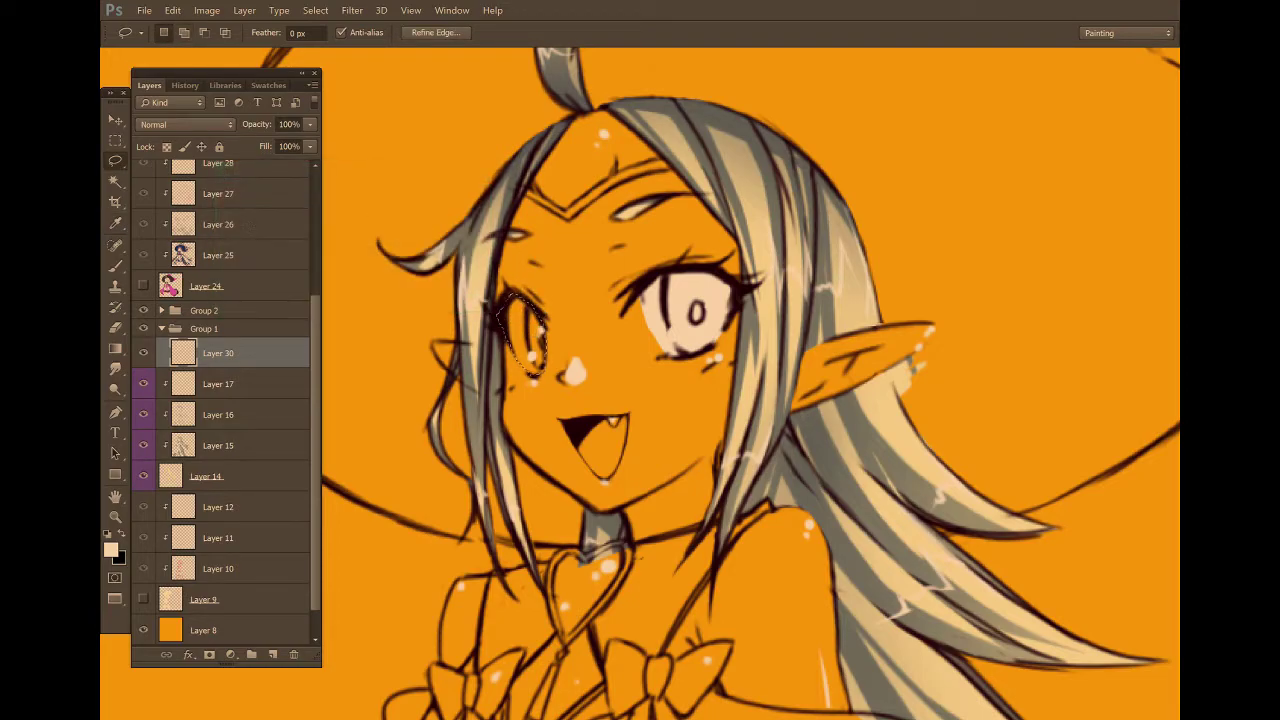
pyautogui.hotkey('ctrl', 'd')
pyautogui.scroll(4, 546, 220)
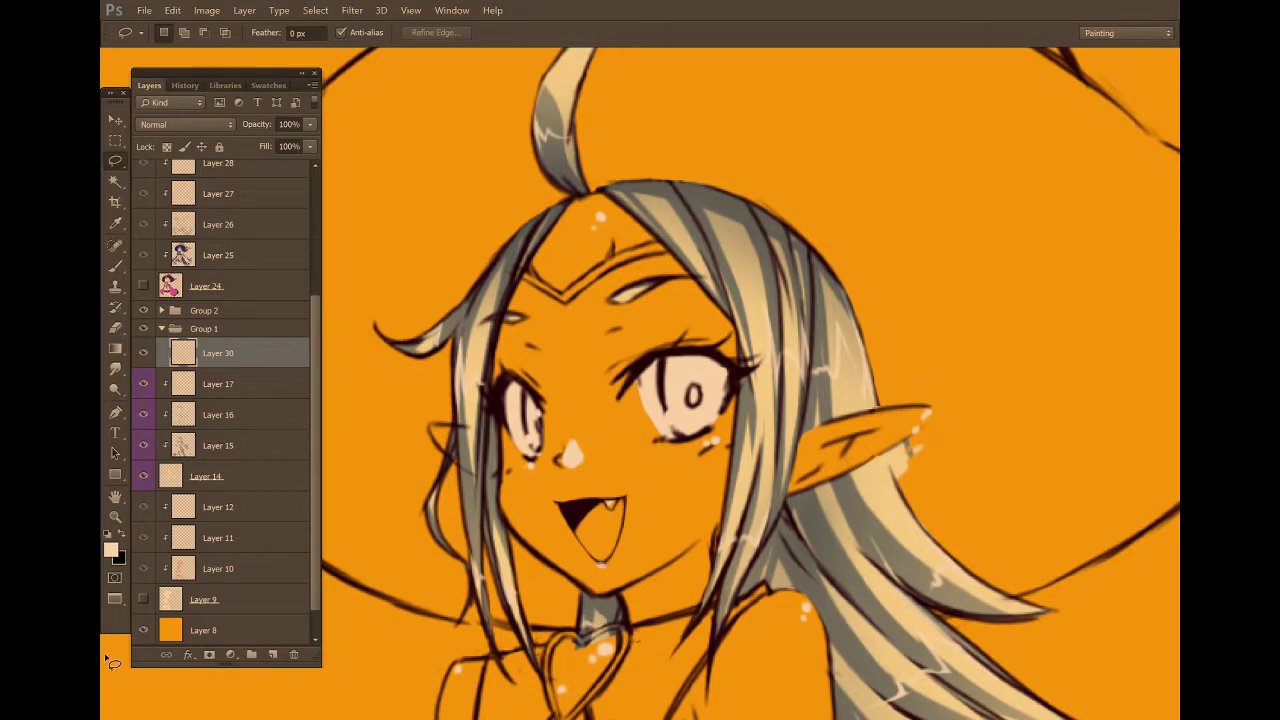
# Show the skin base on Layer 9 again and add a new layer clipped to Layer 30.
pyautogui.press('b')
pyautogui.click(143, 599)
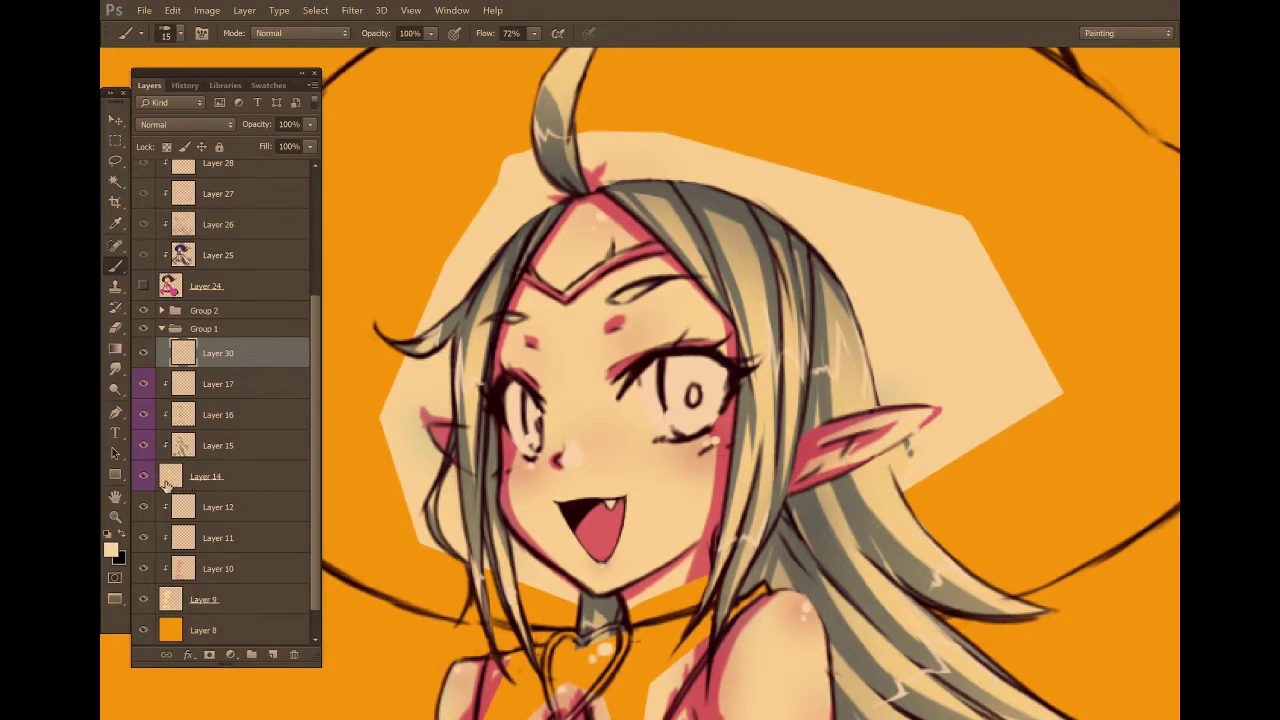
pyautogui.click(269, 658)
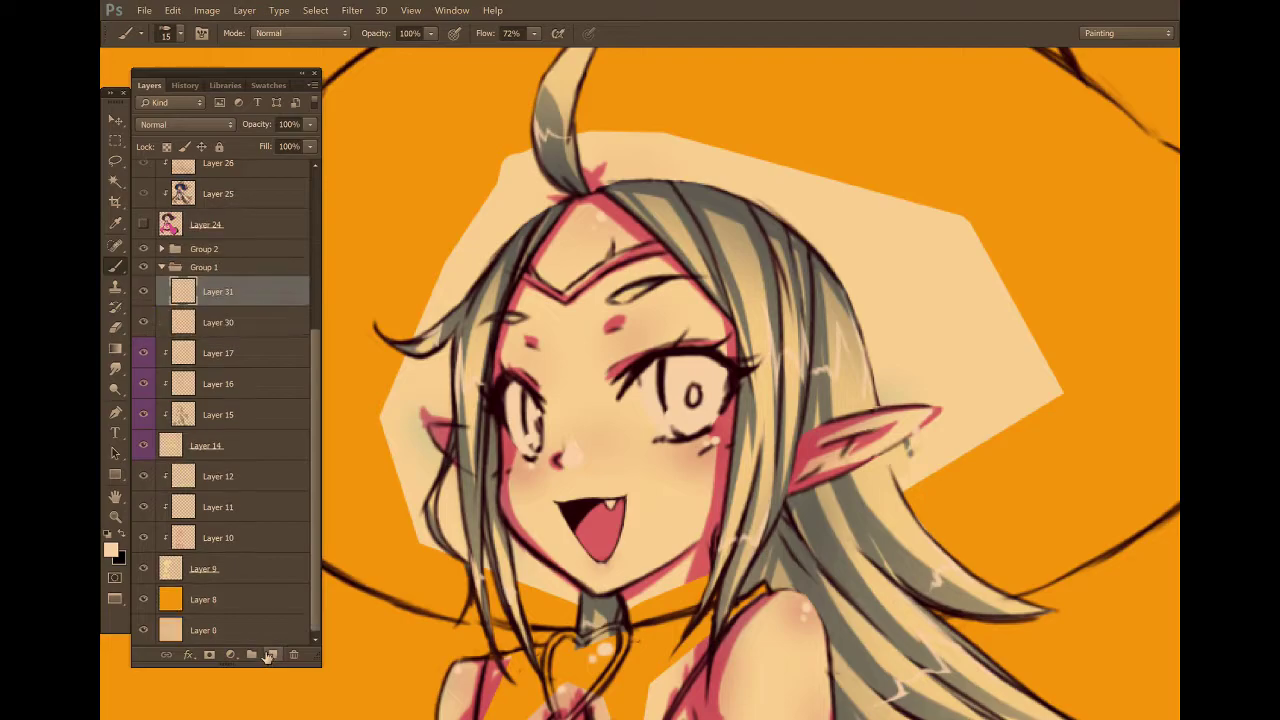
pyautogui.keyDown('alt'); pyautogui.click(246, 302); pyautogui.keyUp('alt')
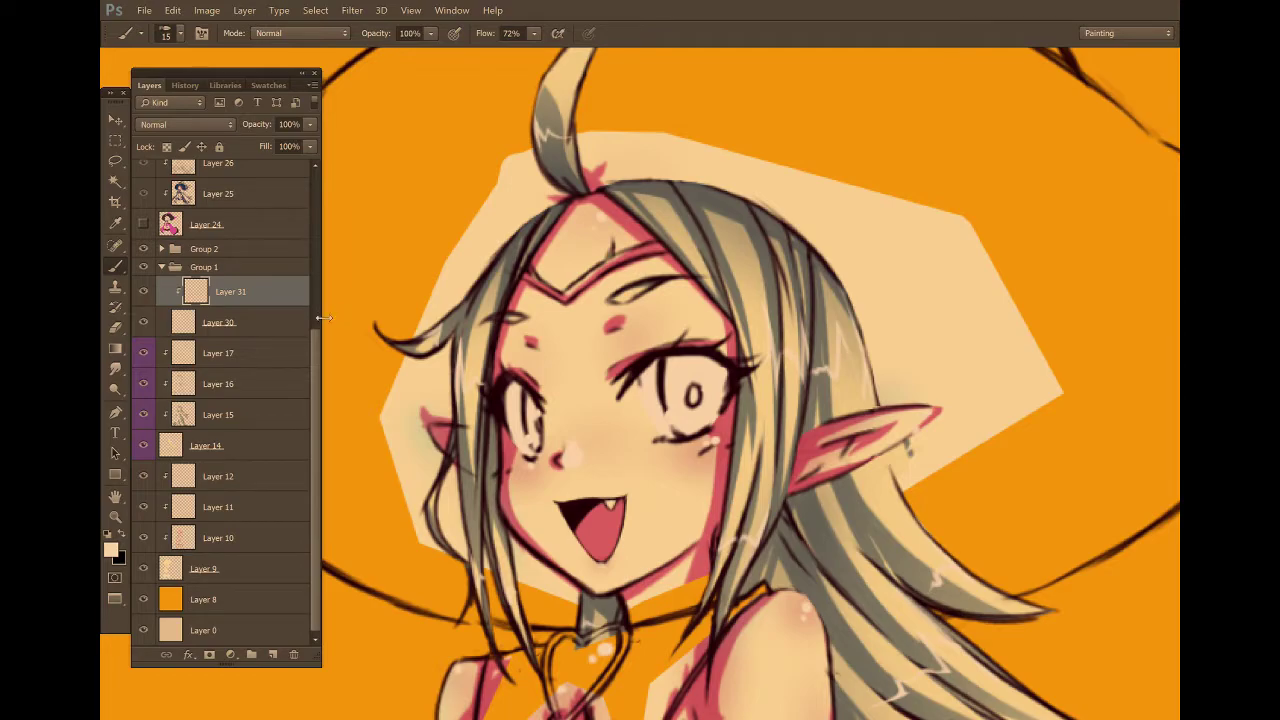
# Set the foreground colour to pink-red f04f93 and paint the larger eye's iris with the Brush.
pyautogui.click(111, 550)
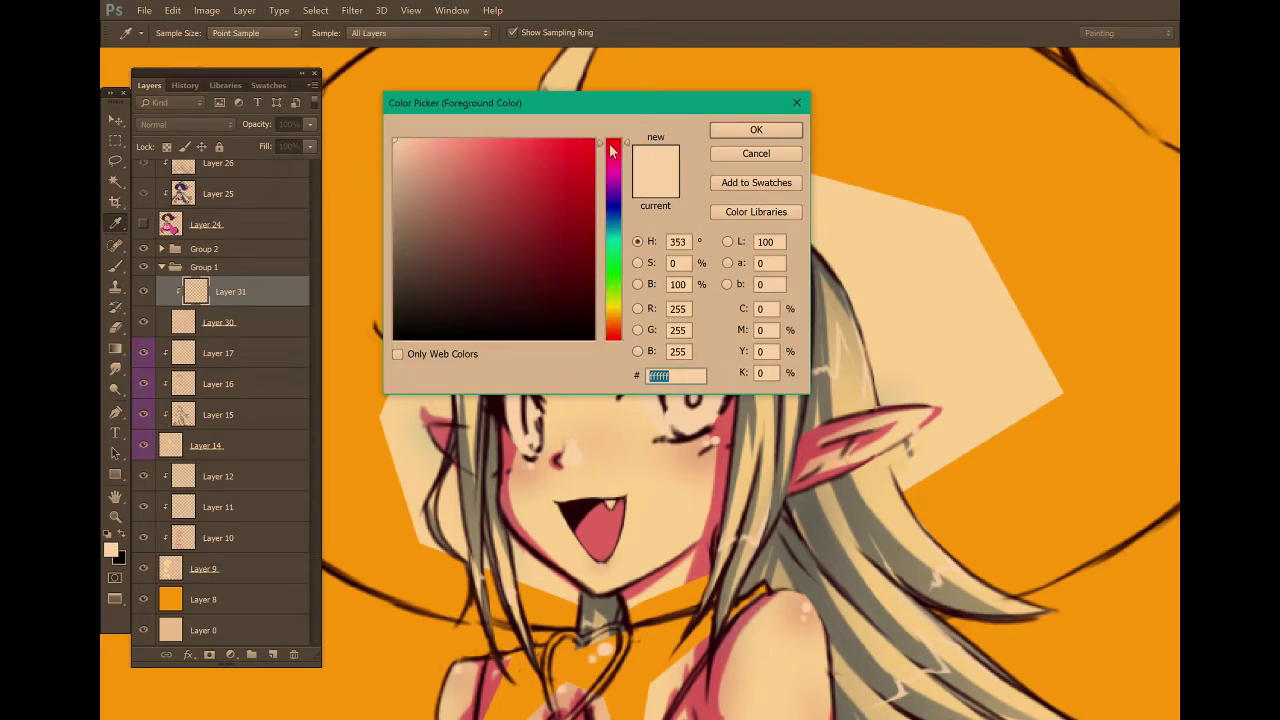
pyautogui.moveTo(610, 144)
pyautogui.mouseDown()
pyautogui.moveTo(551, 149)
pyautogui.moveTo(540, 131)
pyautogui.moveTo(531, 163)
pyautogui.moveTo(528, 150)
pyautogui.mouseUp()
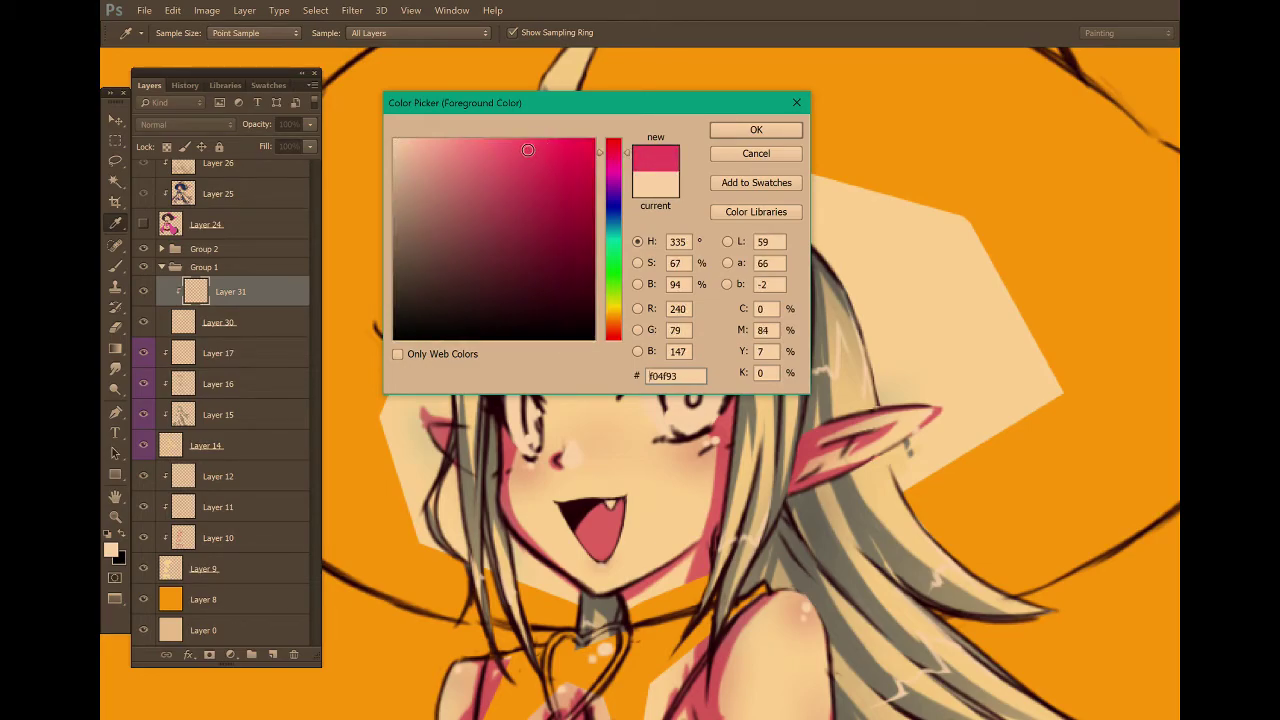
pyautogui.click(756, 131)
pyautogui.press('b')
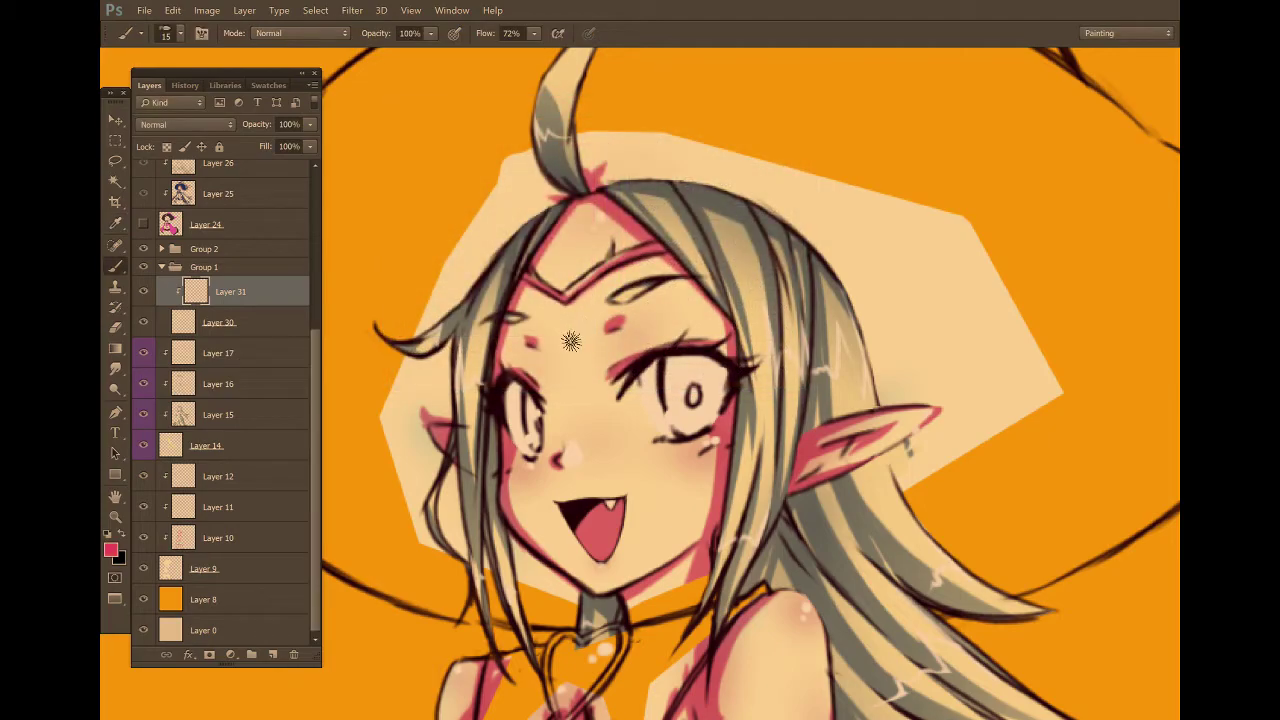
pyautogui.moveTo(650, 380)
pyautogui.mouseDown()
pyautogui.moveTo(624, 376)
pyautogui.moveTo(666, 432)
pyautogui.moveTo(660, 410)
pyautogui.mouseUp()
pyautogui.moveTo(634, 365)
pyautogui.mouseDown()
pyautogui.moveTo(661, 413)
pyautogui.moveTo(661, 355)
pyautogui.moveTo(670, 417)
pyautogui.moveTo(685, 394)
pyautogui.moveTo(686, 418)
pyautogui.moveTo(695, 397)
pyautogui.moveTo(682, 416)
pyautogui.moveTo(674, 400)
pyautogui.moveTo(700, 372)
pyautogui.moveTo(700, 389)
pyautogui.moveTo(688, 365)
pyautogui.moveTo(678, 385)
pyautogui.moveTo(667, 355)
pyautogui.mouseUp()
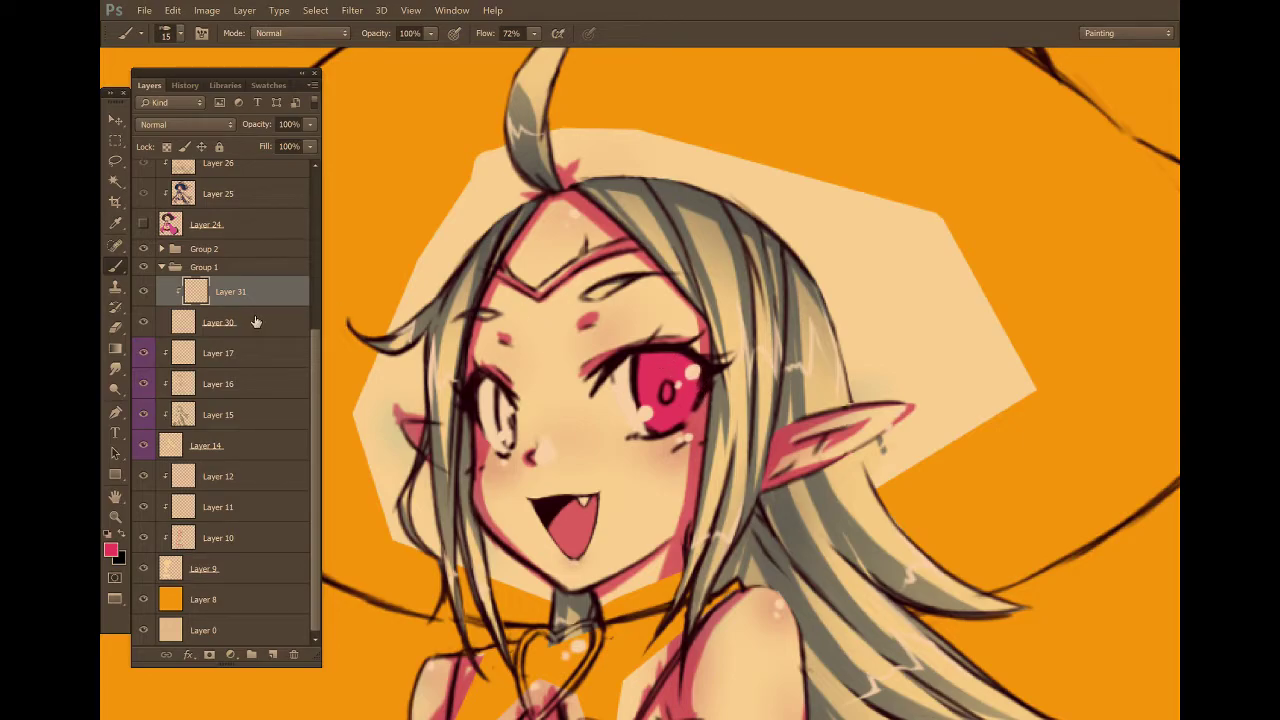
# Hide the white highlights on Layer 13 at the top of the layer stack.
pyautogui.moveTo(319, 346); pyautogui.dragTo(310, 171)
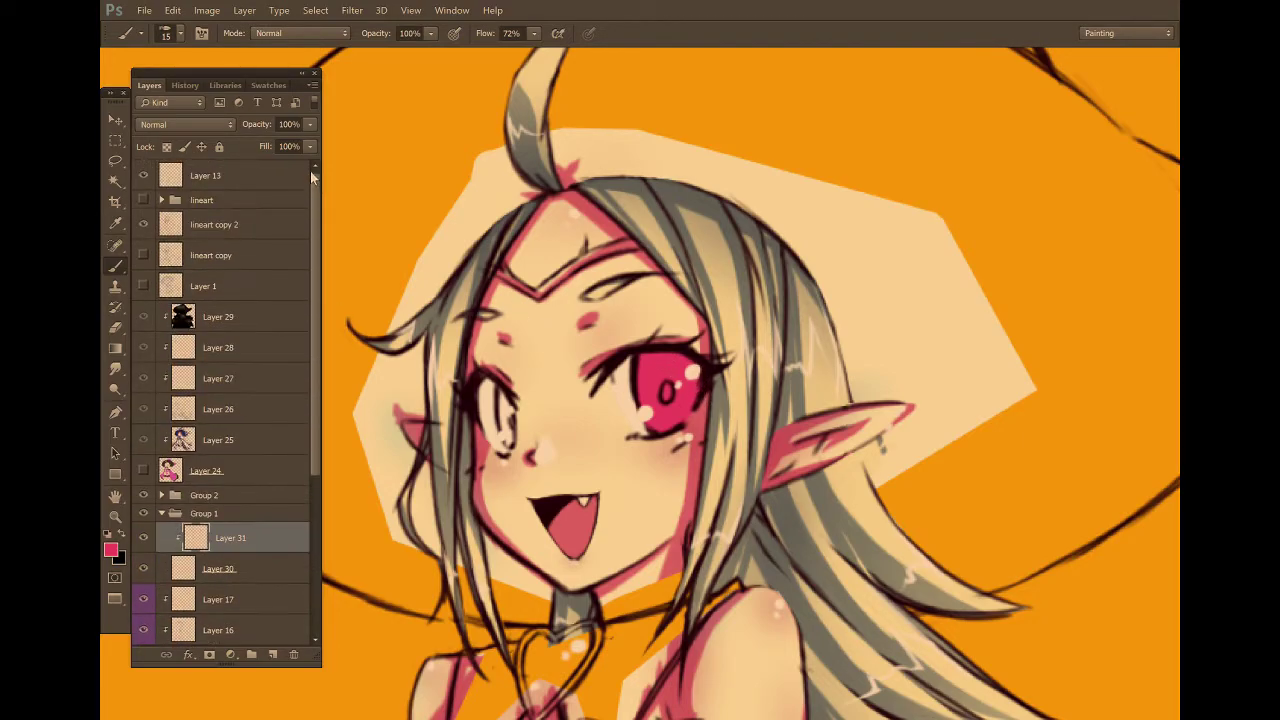
pyautogui.click(143, 175)
pyautogui.moveTo(317, 241); pyautogui.dragTo(311, 341)
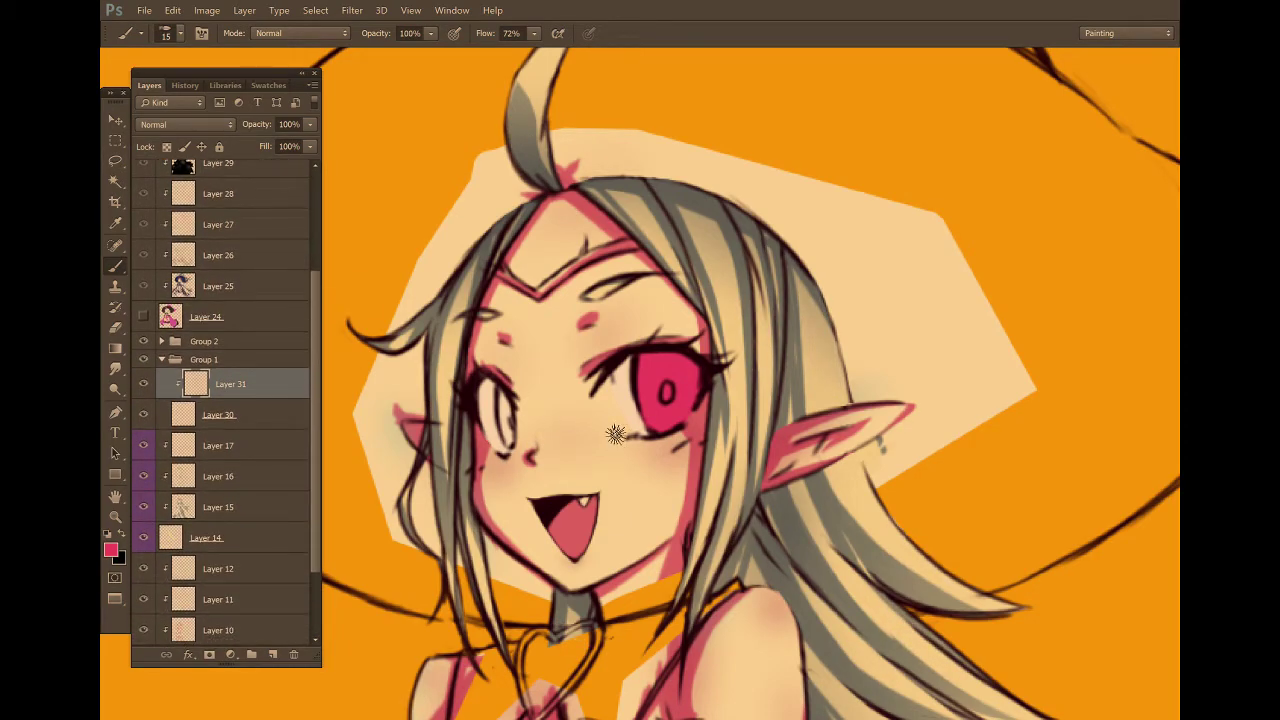
# Paint the smaller eye's iris pink-red on Layer 31 and clean up its edge with the Eraser.
pyautogui.moveTo(504, 392)
pyautogui.mouseDown()
pyautogui.moveTo(514, 441)
pyautogui.moveTo(497, 380)
pyautogui.mouseUp()
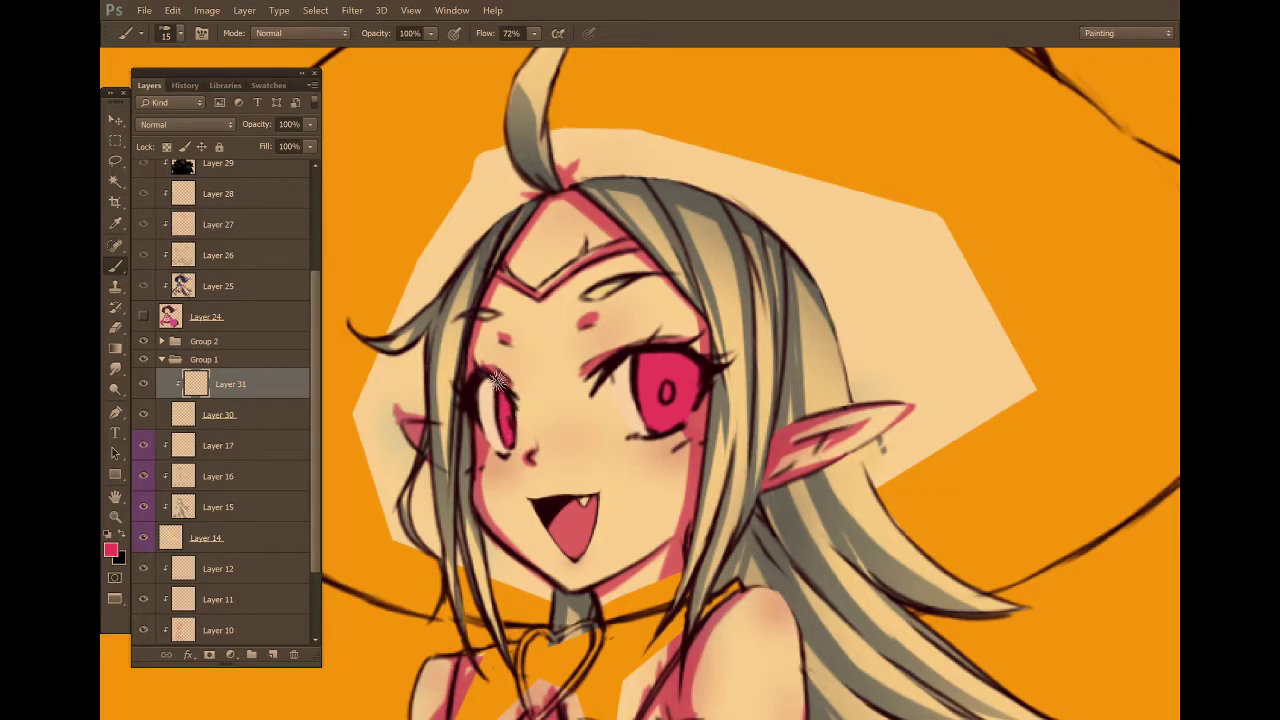
pyautogui.press('e')
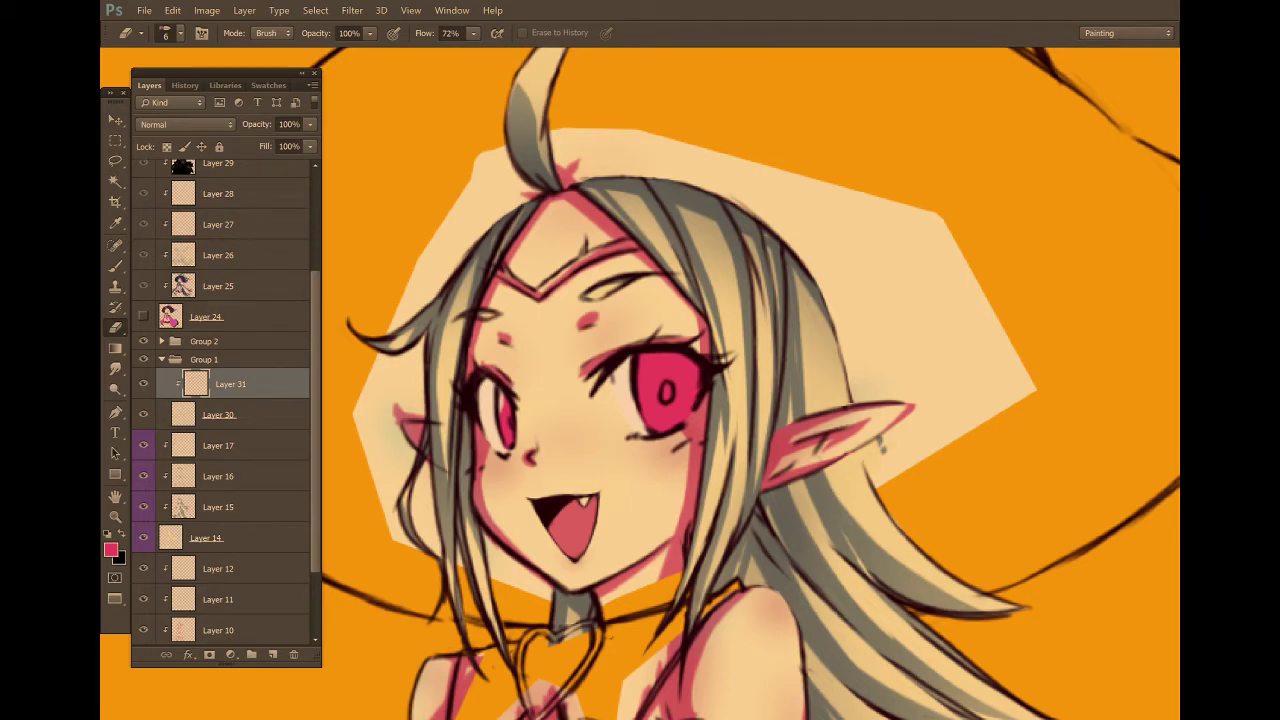
pyautogui.moveTo(504, 392); pyautogui.dragTo(510, 410)
pyautogui.press('b')
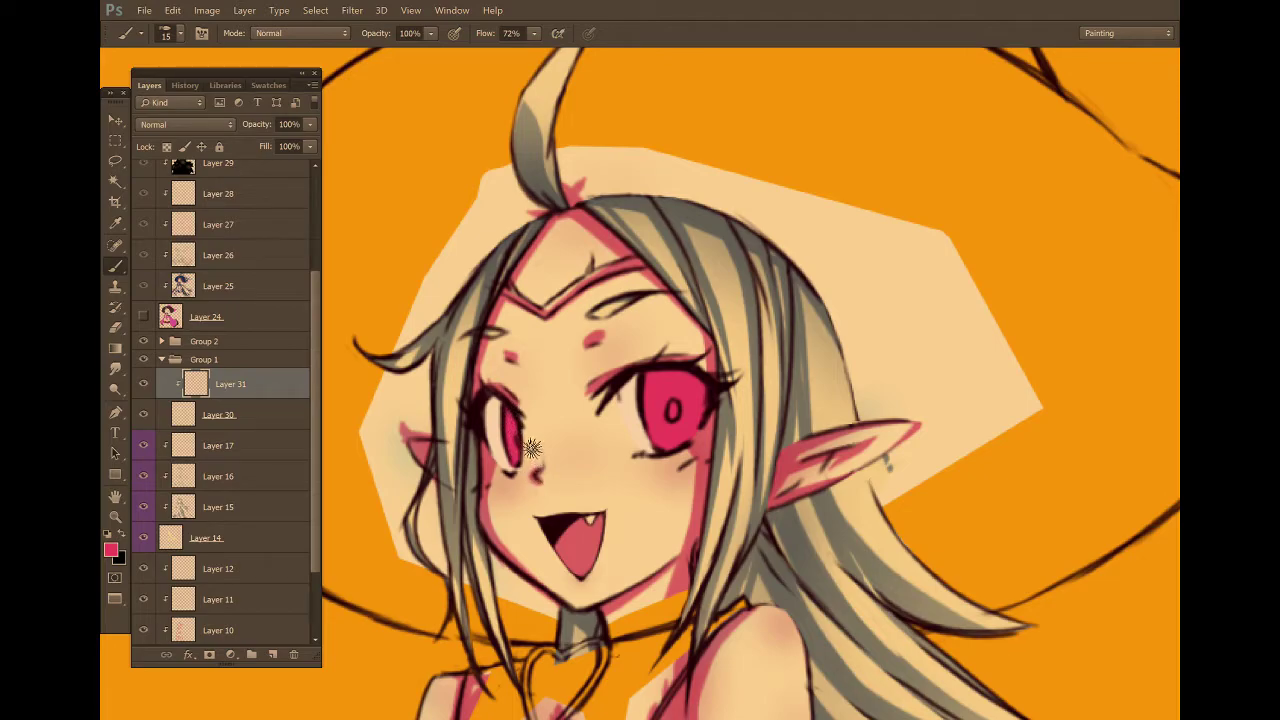
pyautogui.press('e')
pyautogui.press('b')
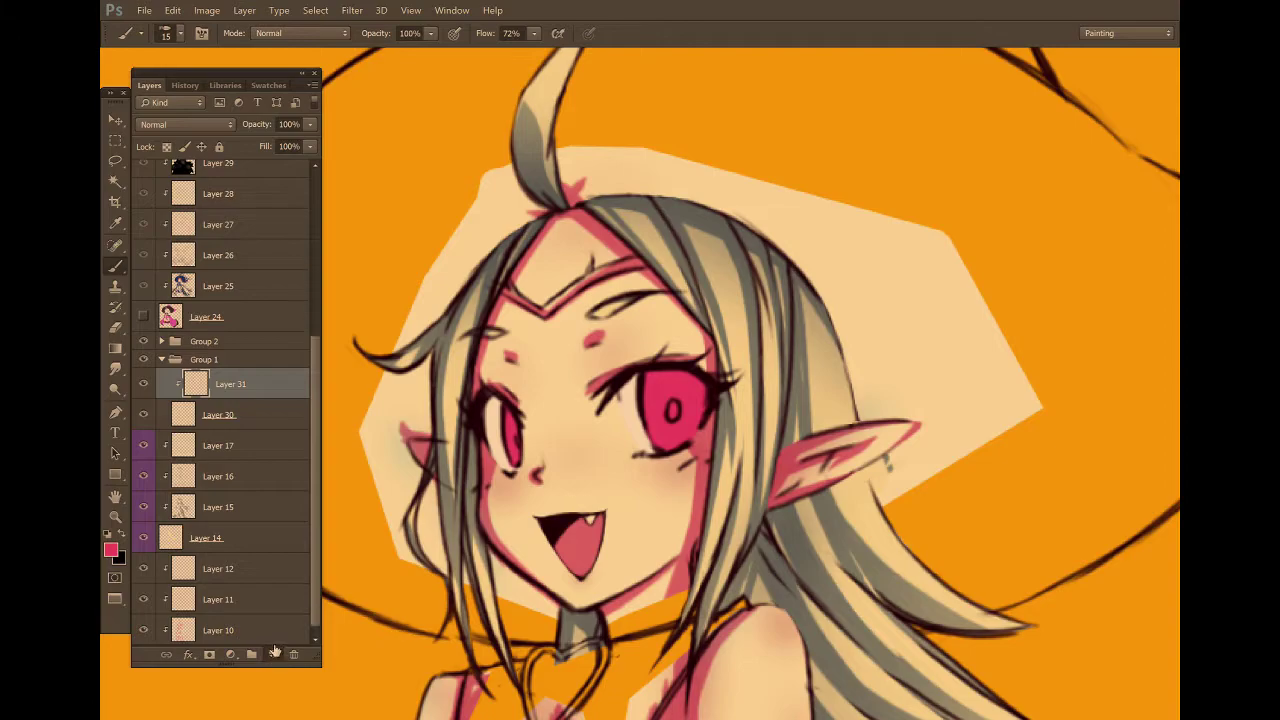
# Add another clipped layer above Layer 31 and set the foreground colour to dark purple 76116b.
pyautogui.click(274, 652)
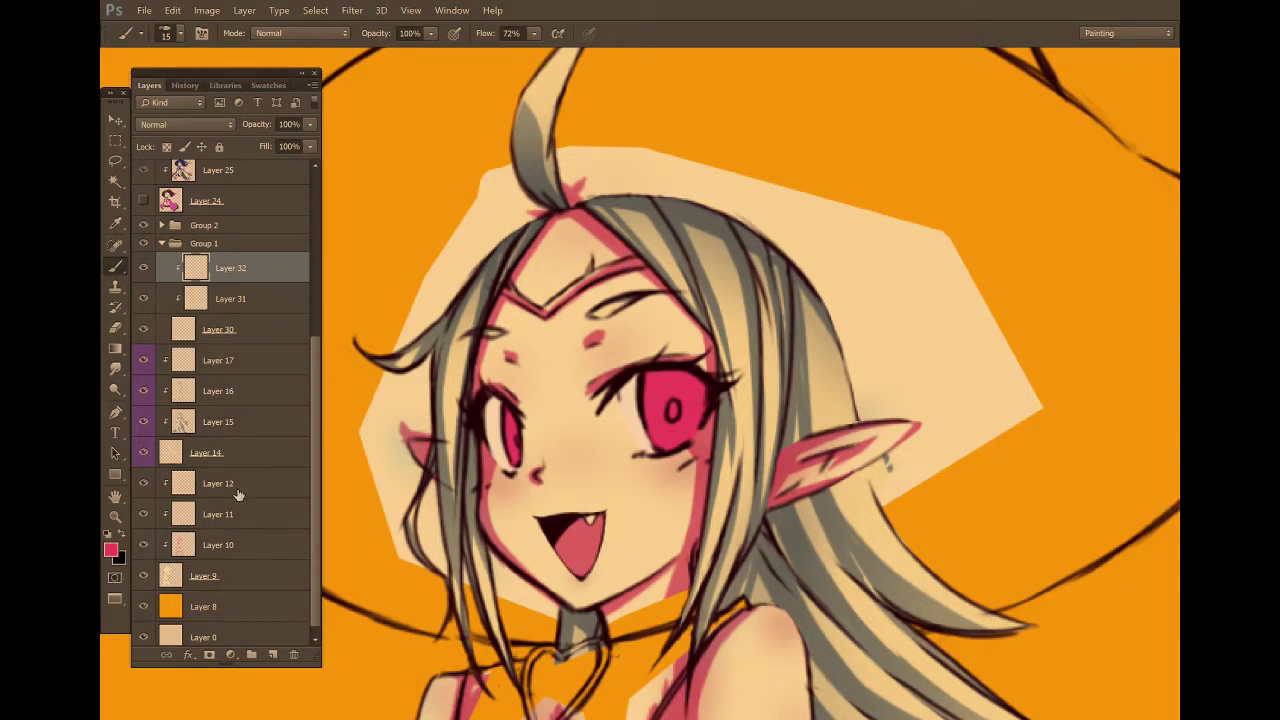
pyautogui.press('i')
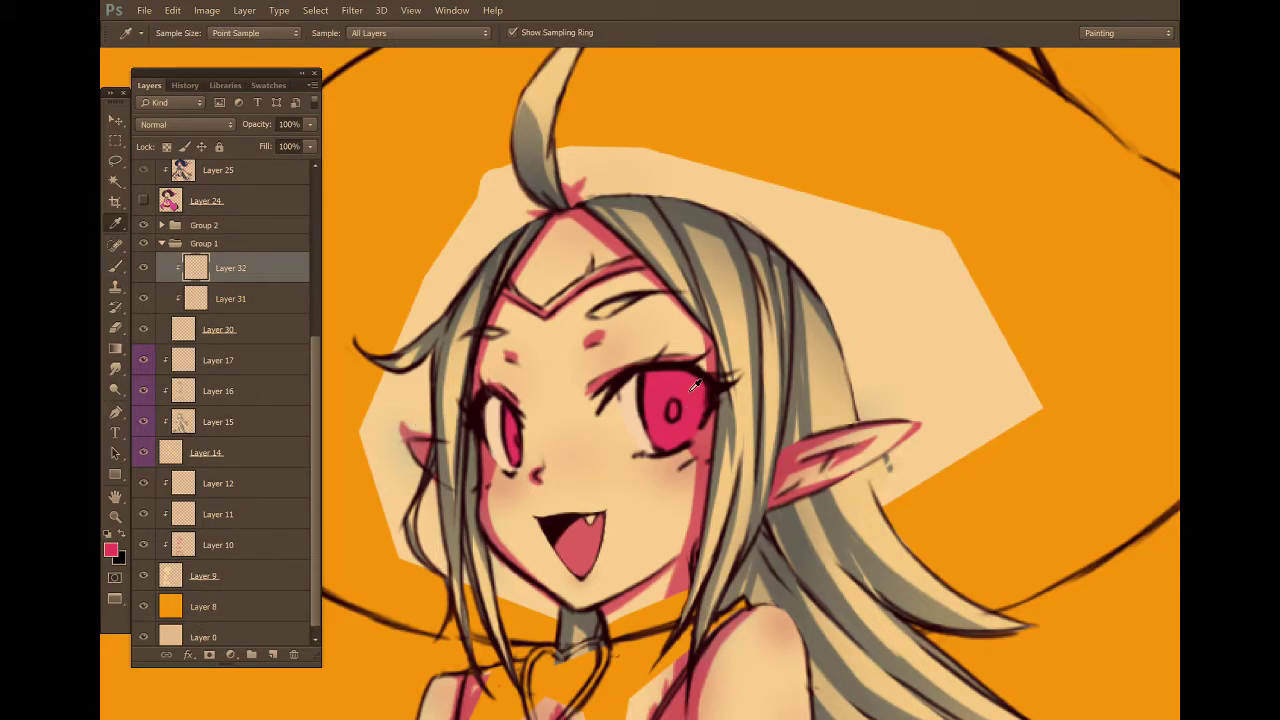
pyautogui.press('x')
pyautogui.click(661, 421)
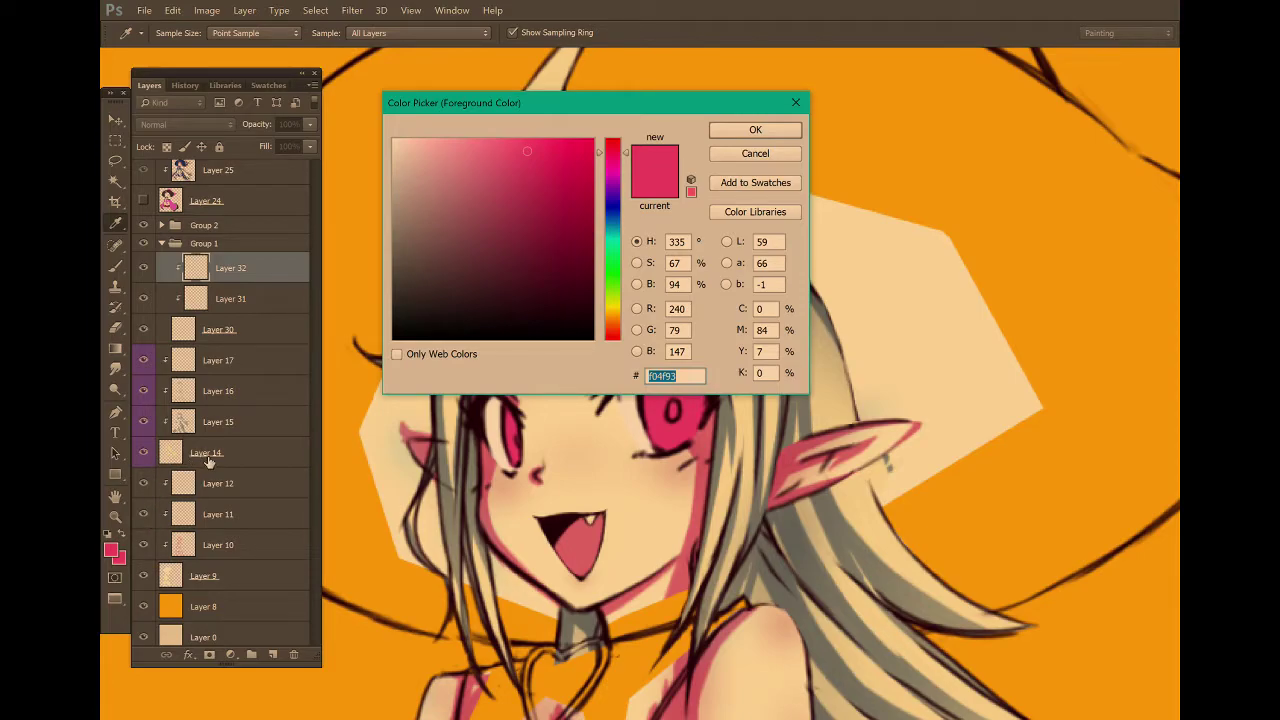
pyautogui.moveTo(611, 145)
pyautogui.mouseDown()
pyautogui.moveTo(615, 175)
pyautogui.moveTo(543, 166)
pyautogui.moveTo(548, 227)
pyautogui.moveTo(564, 246)
pyautogui.mouseUp()
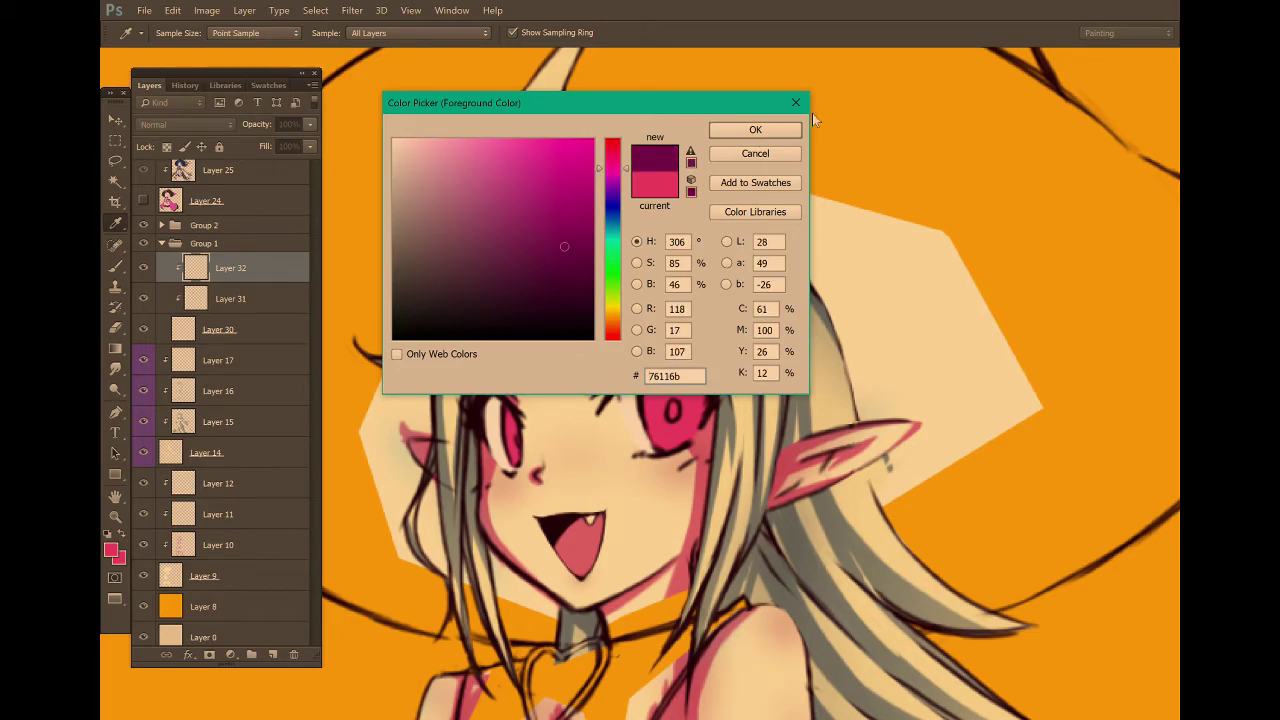
pyautogui.click(756, 131)
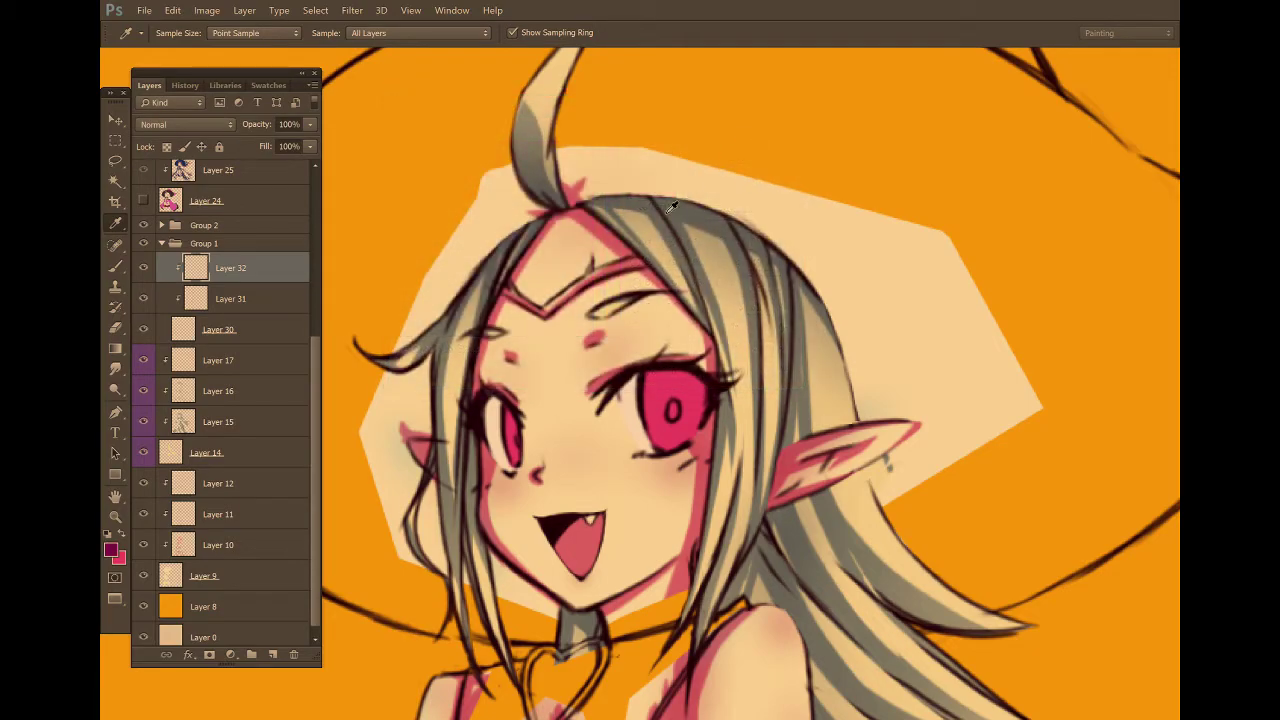
# Paint a dark purple rim around both irises on Layer 32 and erase the overspill.
pyautogui.press('b')
pyautogui.moveTo(715, 438); pyautogui.dragTo(660, 434)
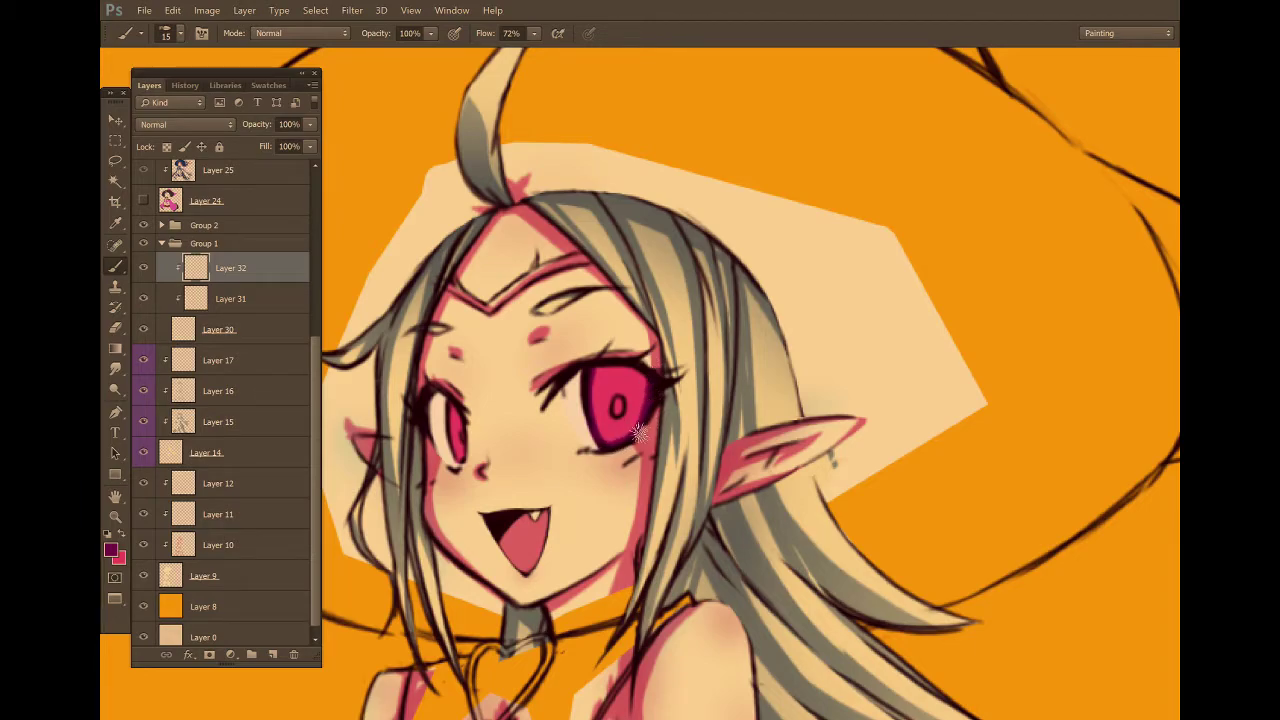
pyautogui.moveTo(451, 392)
pyautogui.mouseDown()
pyautogui.moveTo(459, 456)
pyautogui.moveTo(453, 404)
pyautogui.moveTo(463, 462)
pyautogui.mouseUp()
pyautogui.press('e')
pyautogui.moveTo(445, 390); pyautogui.dragTo(450, 455)
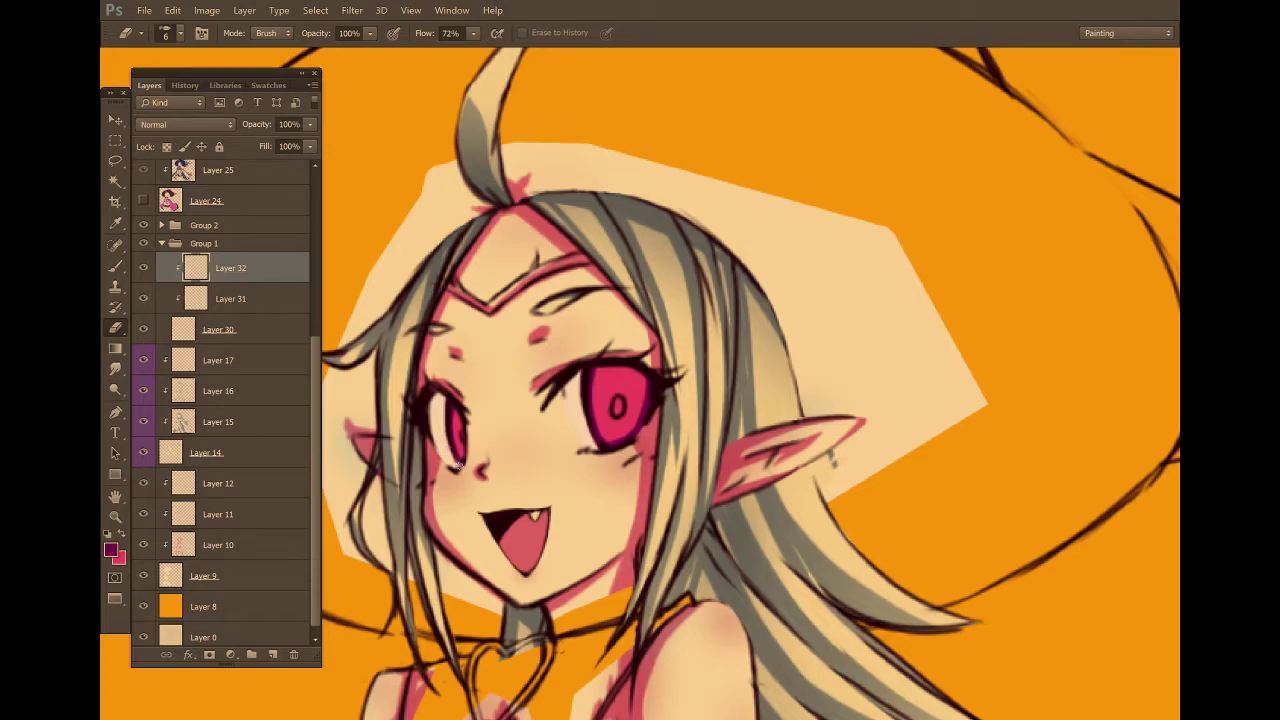
pyautogui.press('h')
pyautogui.click(458, 452)
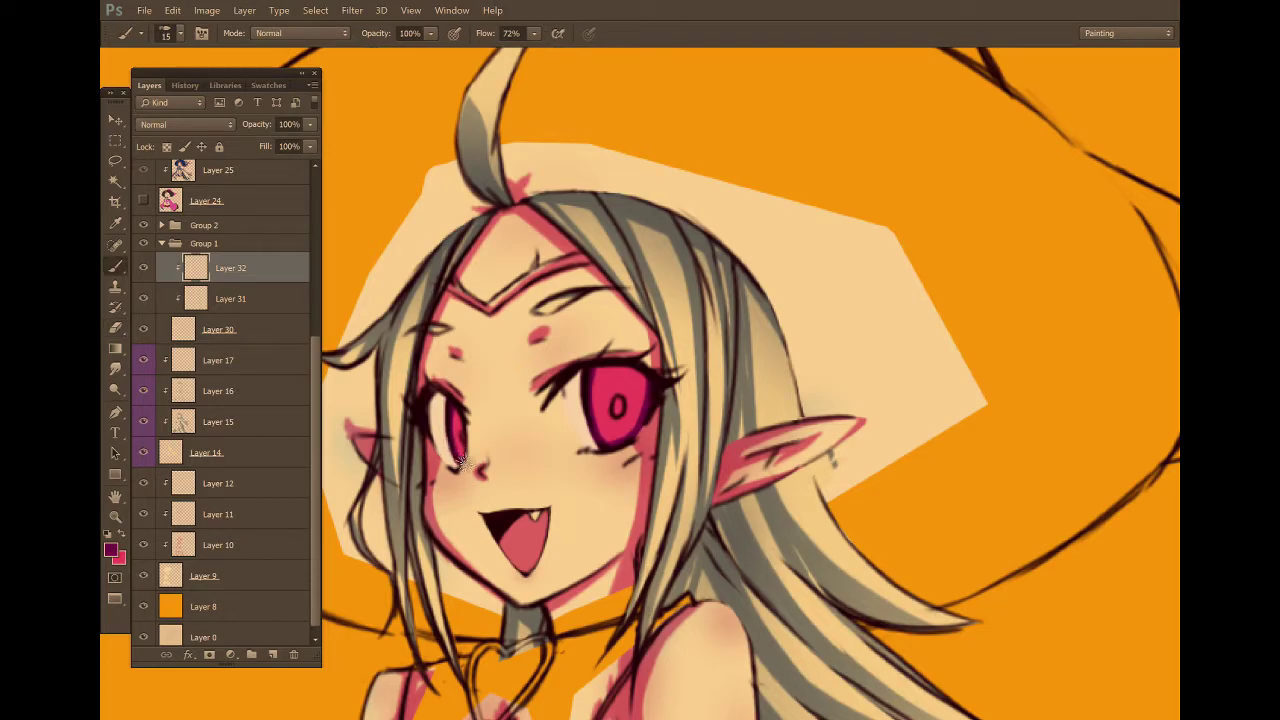
pyautogui.press('h')
pyautogui.click(587, 396)
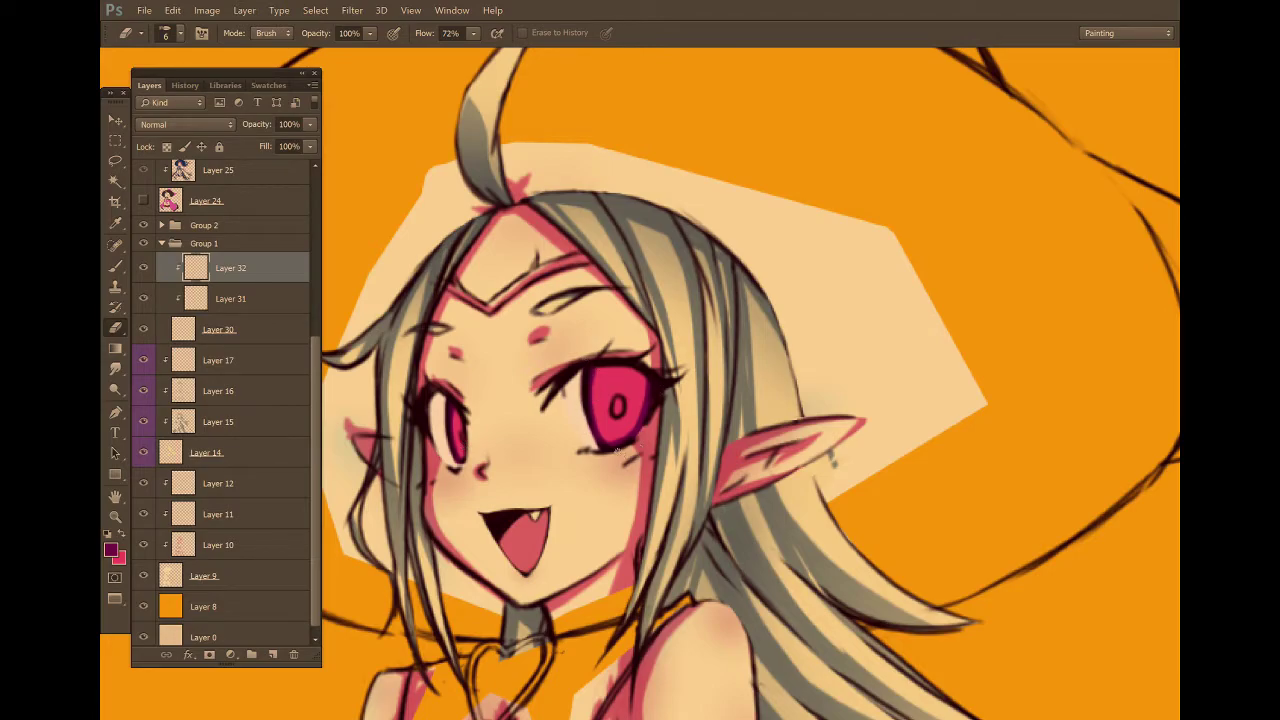
# Fill the upper half of both irises with dark purple and erase the stray strokes on the eye whites.
pyautogui.press('b')
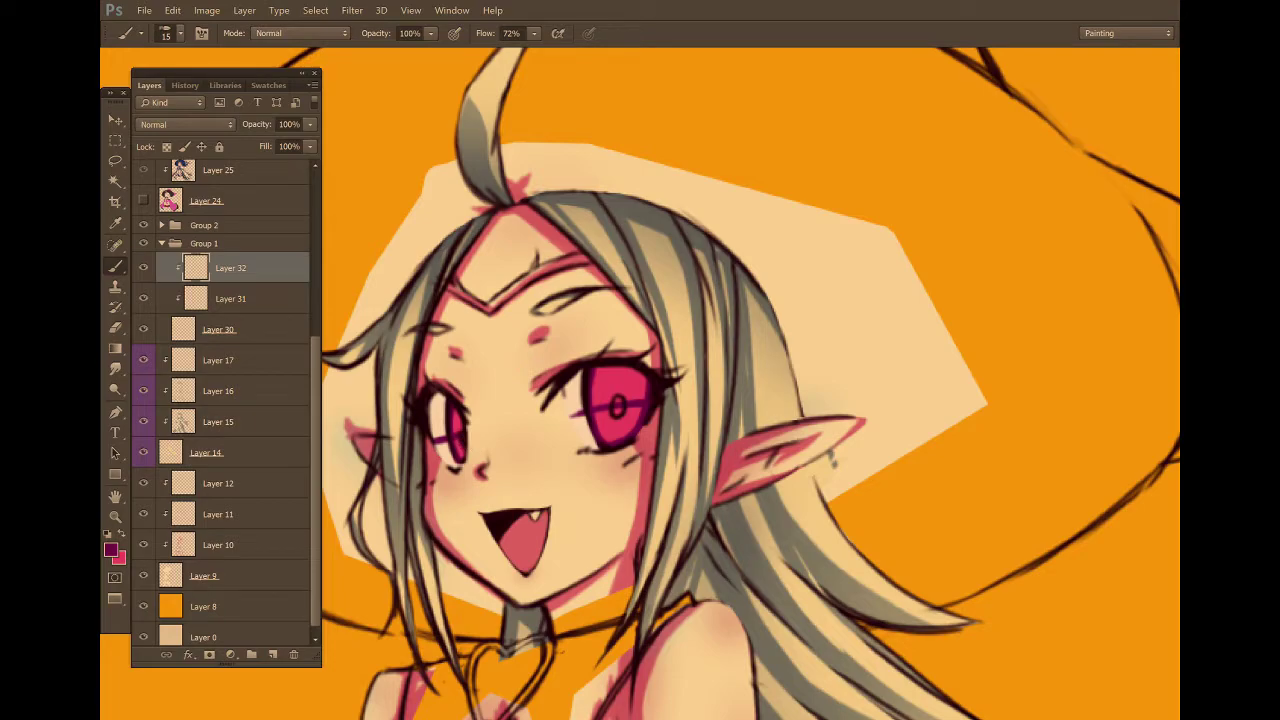
pyautogui.moveTo(626, 407)
pyautogui.mouseDown()
pyautogui.moveTo(616, 424)
pyautogui.moveTo(621, 381)
pyautogui.moveTo(602, 404)
pyautogui.moveTo(640, 398)
pyautogui.moveTo(643, 378)
pyautogui.moveTo(600, 386)
pyautogui.moveTo(597, 400)
pyautogui.mouseUp()
pyautogui.moveTo(459, 413); pyautogui.dragTo(461, 425)
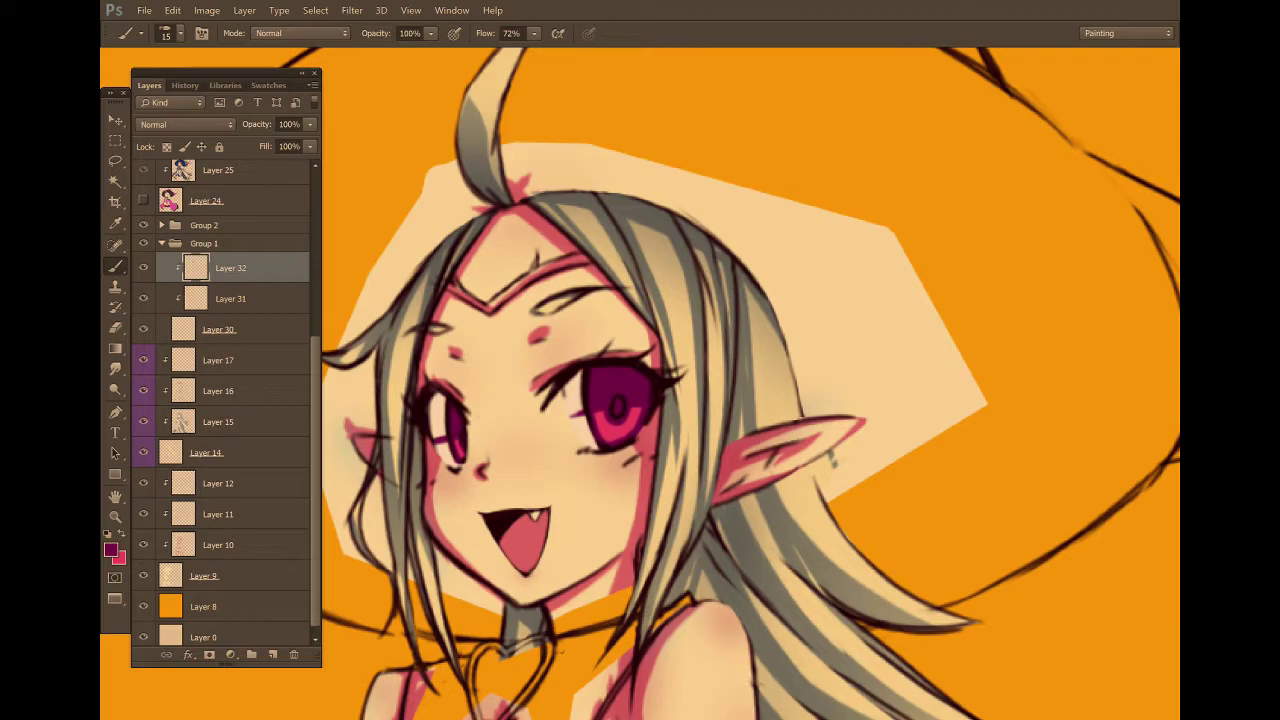
pyautogui.press('e')
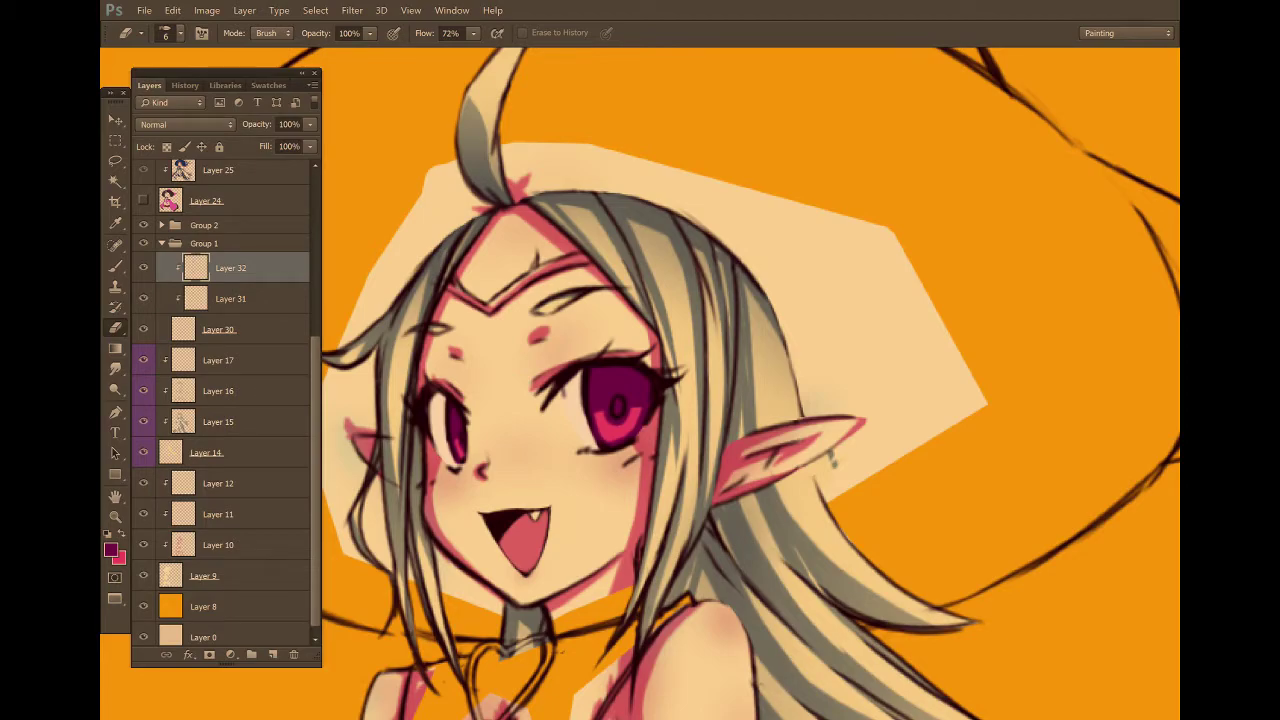
# Paint the larger eye's pupil in near-black purple 2f052b on a new layer clipped above Layer 32.
pyautogui.click(111, 549)
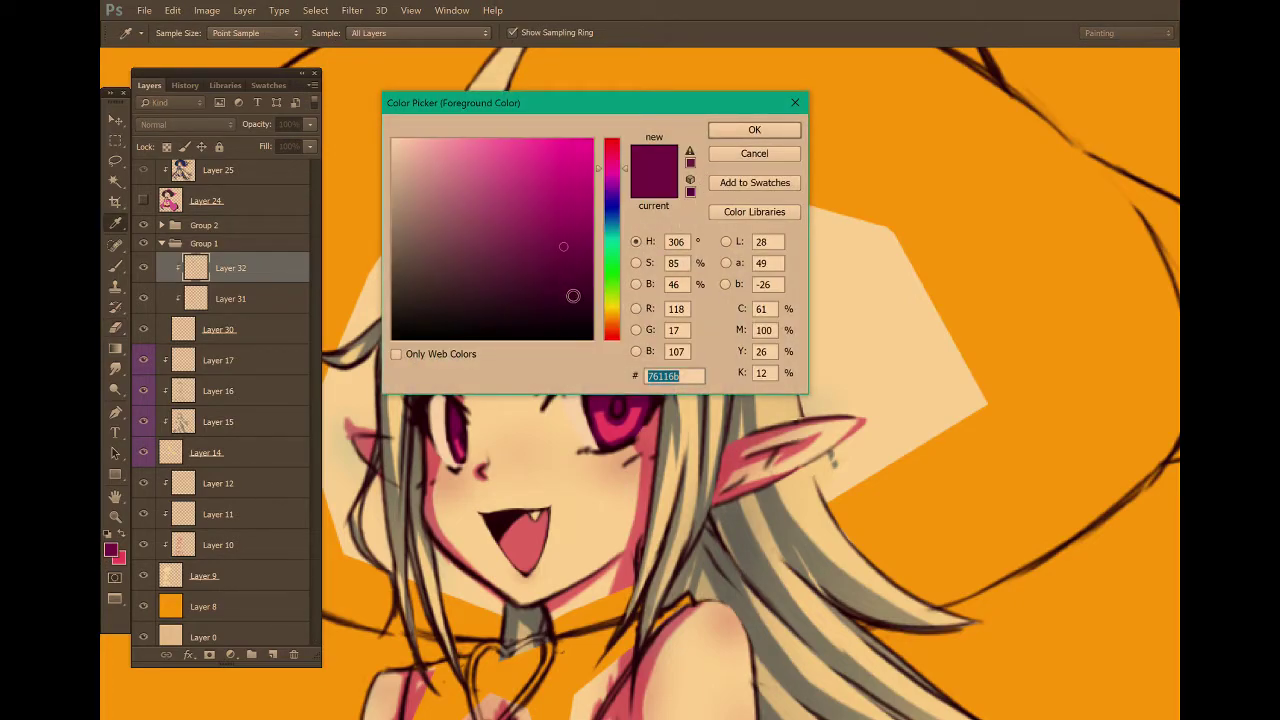
pyautogui.click(571, 302)
pyautogui.click(757, 130)
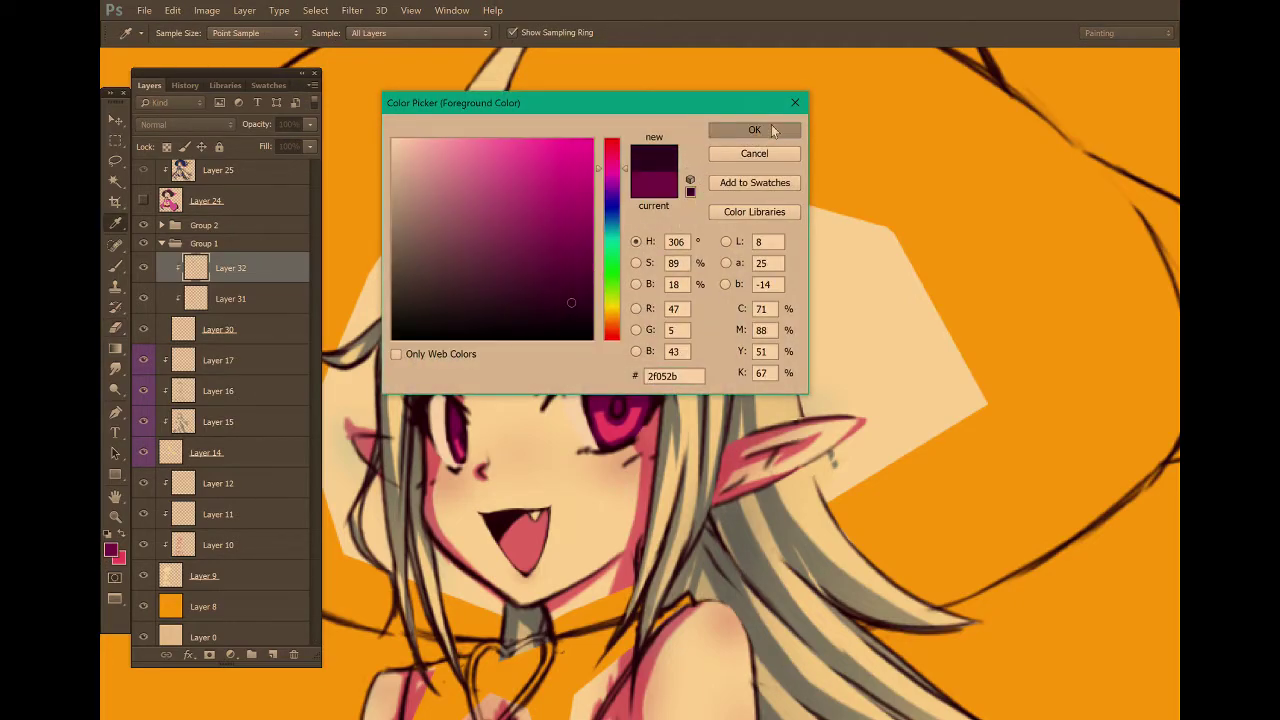
pyautogui.click(272, 654)
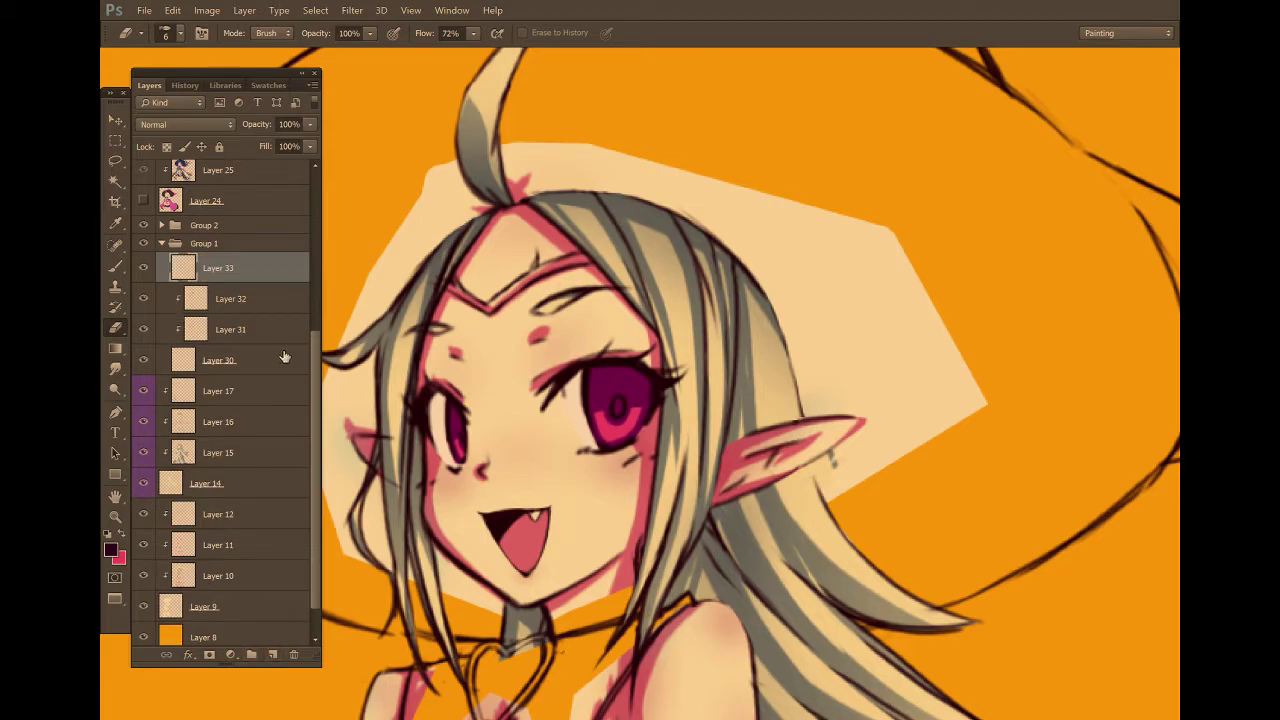
pyautogui.keyDown('alt'); pyautogui.click(262, 282); pyautogui.keyUp('alt')
pyautogui.press('b')
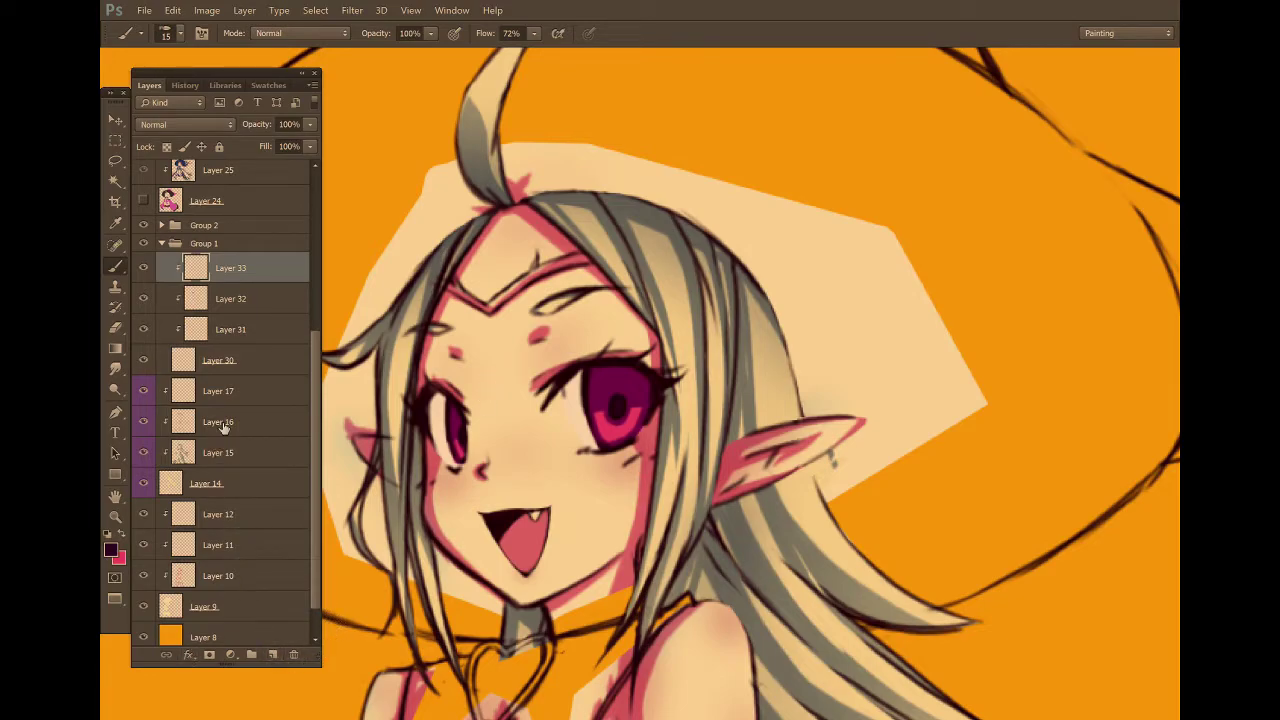
# Switch to a soft round brush with pressure-controlled opacity, 24% opacity and a size of 40 px.
pyautogui.rightClick(543, 379)
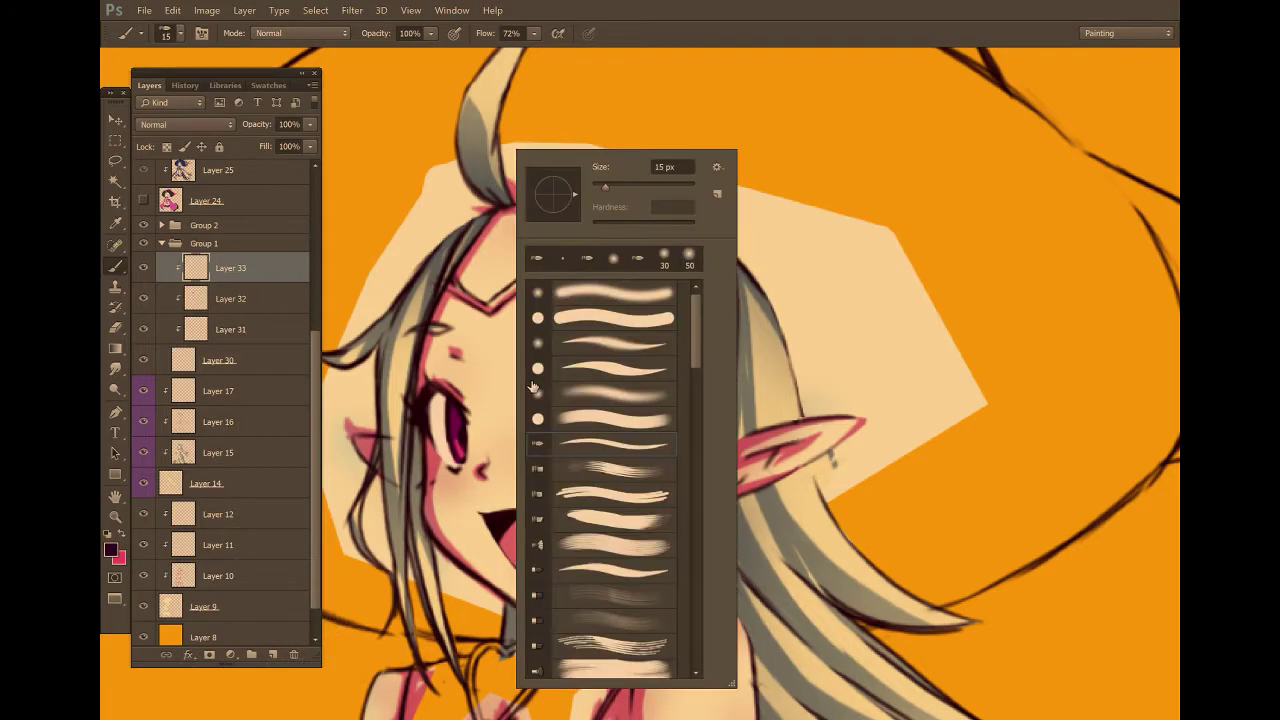
pyautogui.click(645, 402)
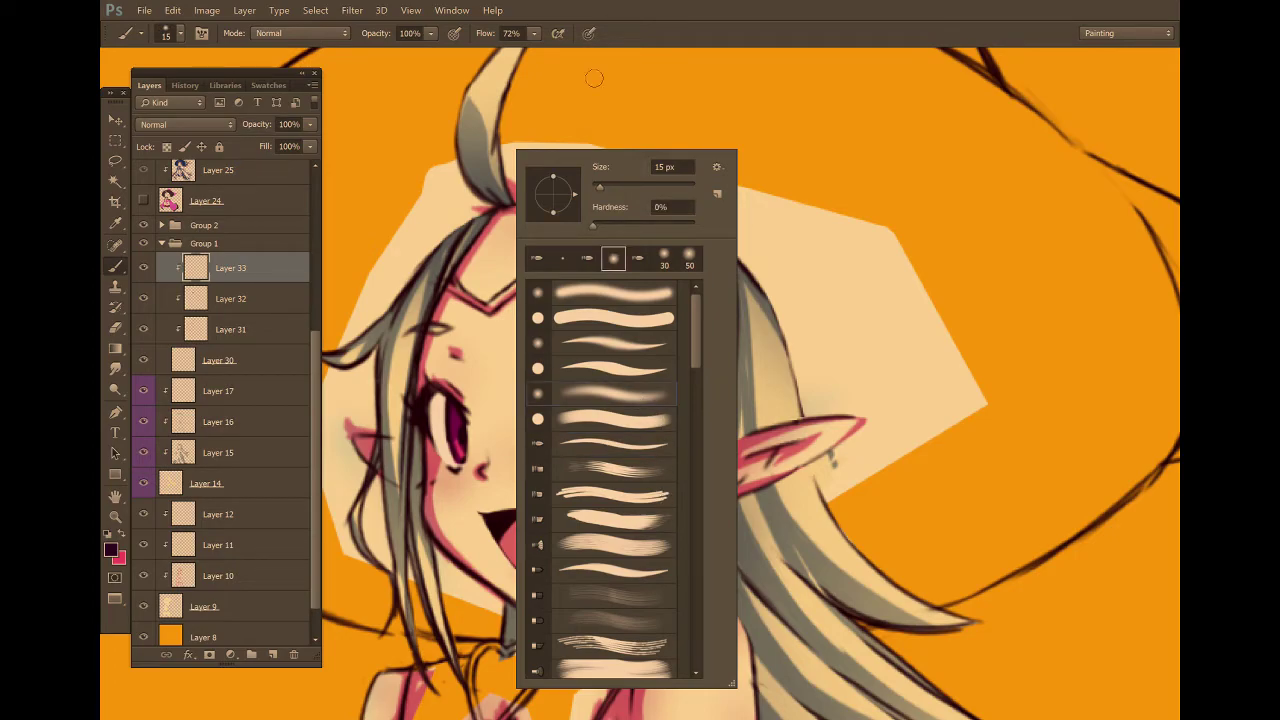
pyautogui.click(453, 35)
pyautogui.click(429, 34)
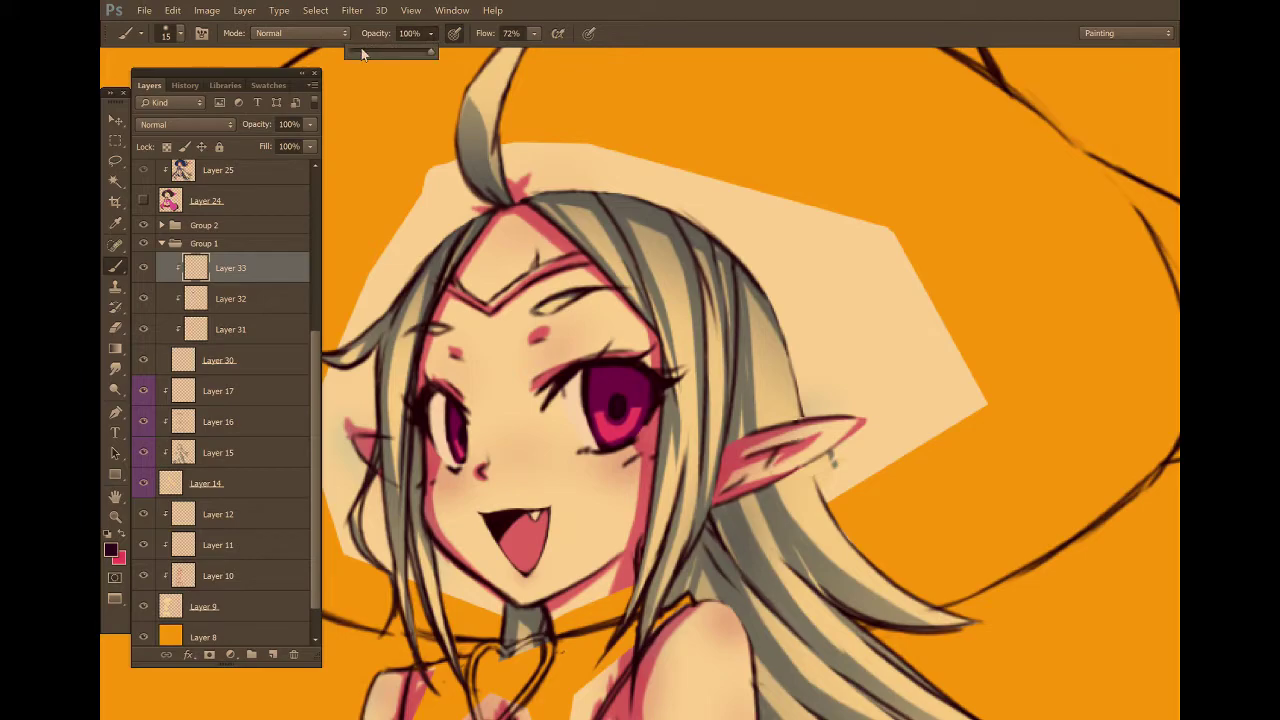
pyautogui.moveTo(365, 50); pyautogui.dragTo(370, 51)
pyautogui.click(776, 137)
pyautogui.press(']')
pyautogui.press(']')
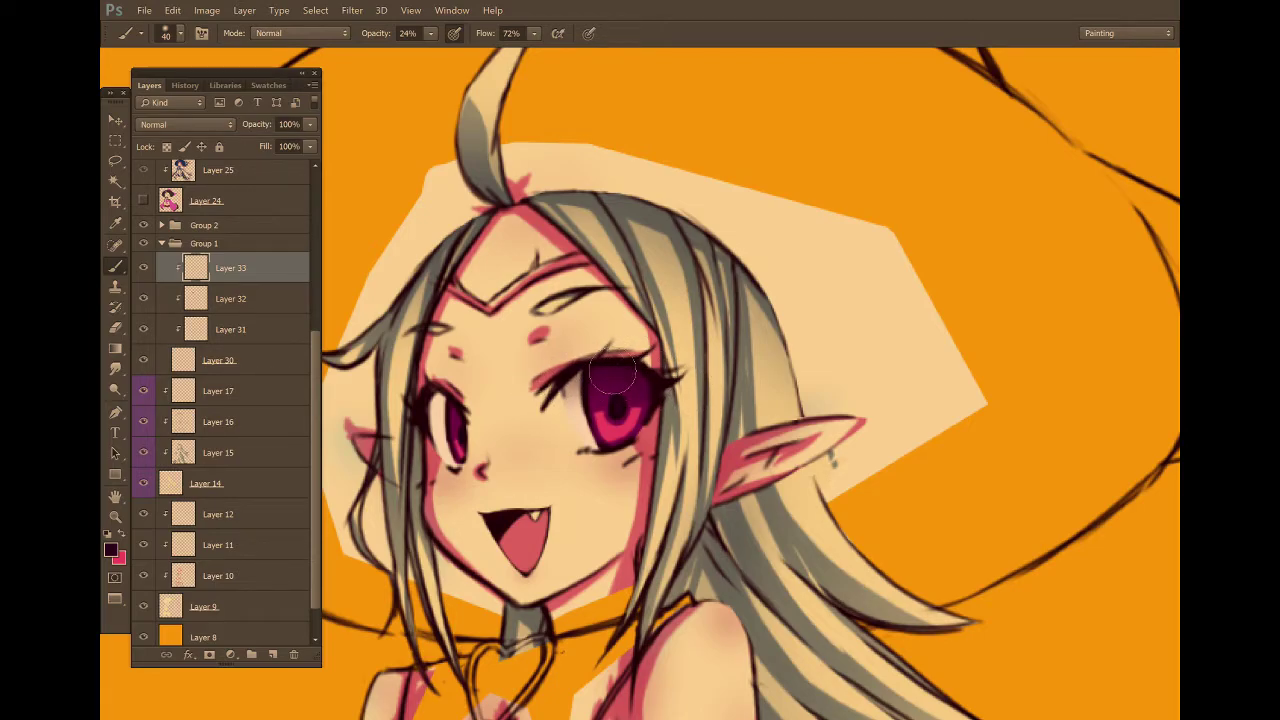
# Softly shade the upper part of both eyes on Layer 33, reduce the brush to 25 px, and switch to the Eraser for cleanup.
pyautogui.moveTo(640, 375)
pyautogui.mouseDown()
pyautogui.moveTo(610, 372)
pyautogui.moveTo(650, 380)
pyautogui.moveTo(600, 378)
pyautogui.mouseUp()
pyautogui.moveTo(482, 420)
pyautogui.mouseDown()
pyautogui.moveTo(415, 398)
pyautogui.moveTo(483, 420)
pyautogui.moveTo(457, 405)
pyautogui.moveTo(418, 425)
pyautogui.moveTo(478, 411)
pyautogui.moveTo(436, 382)
pyautogui.moveTo(467, 385)
pyautogui.moveTo(441, 405)
pyautogui.moveTo(469, 435)
pyautogui.mouseUp()
pyautogui.press('[')
pyautogui.press('[')
pyautogui.press('[')
pyautogui.press('[')
pyautogui.press(']')
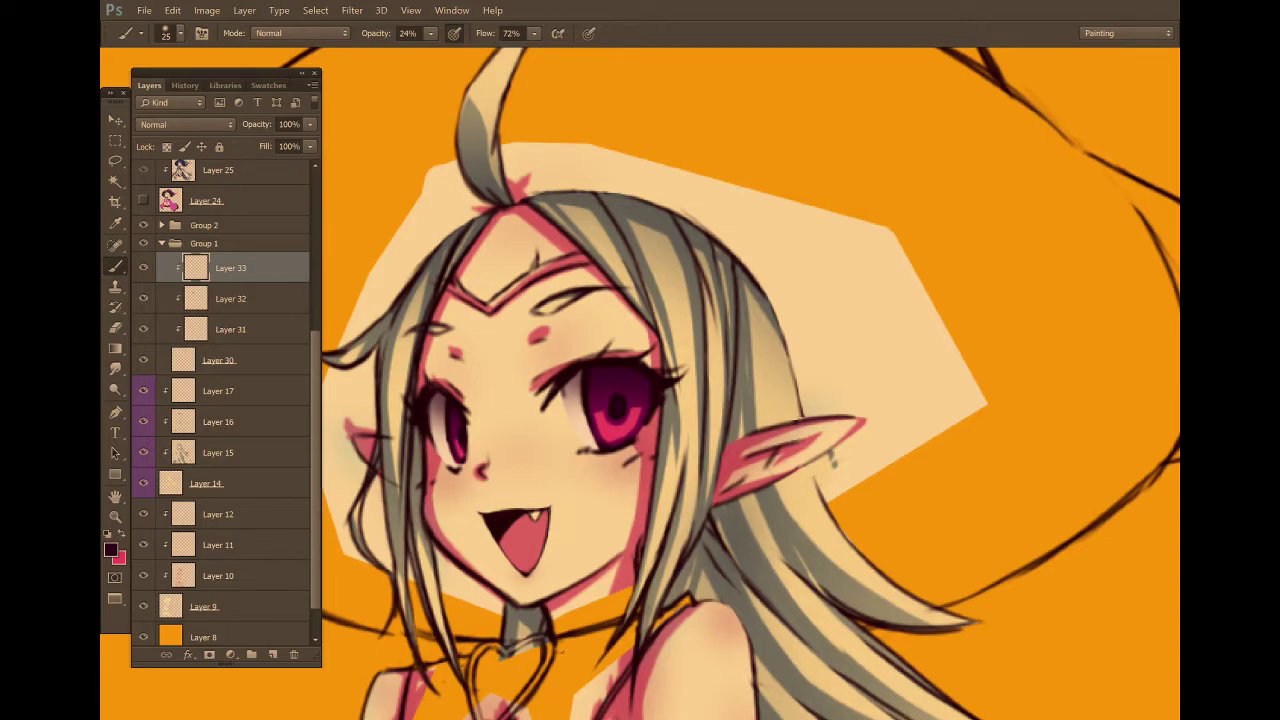
pyautogui.press('e')
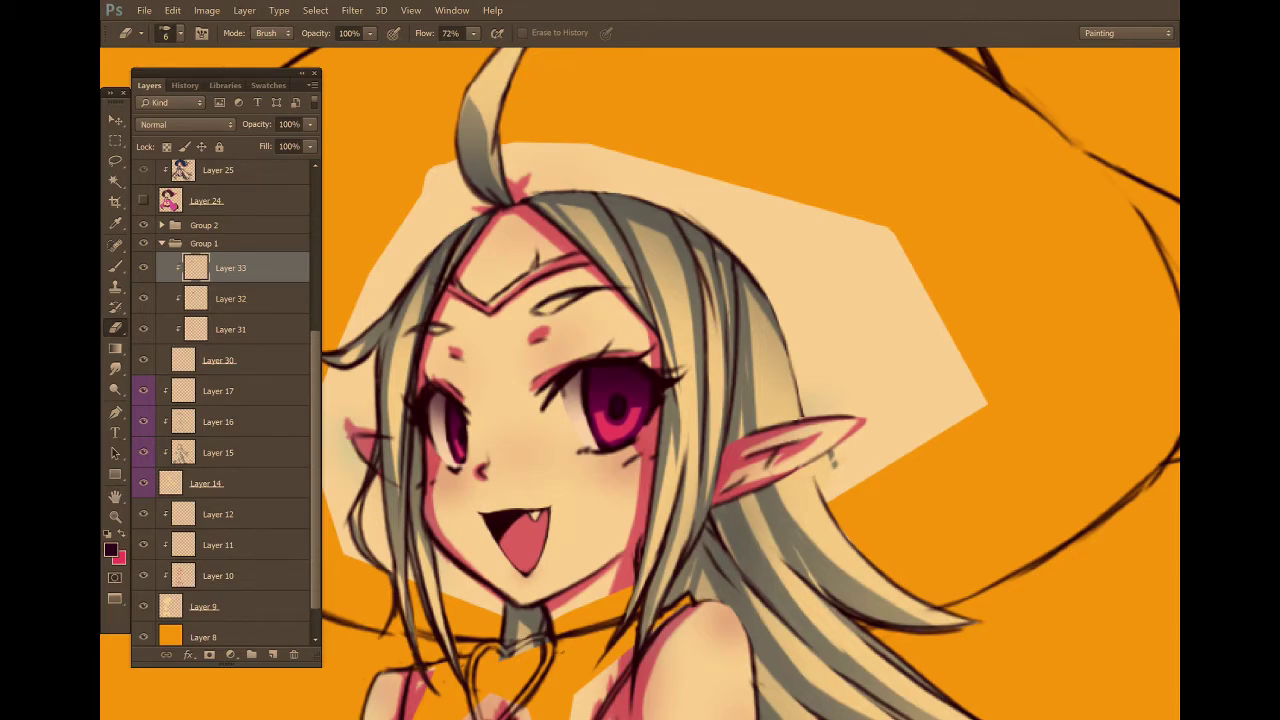
# Enlarge the eraser to 20 px and clean up the soft eye shading on Layer 33.
pyautogui.press(']')
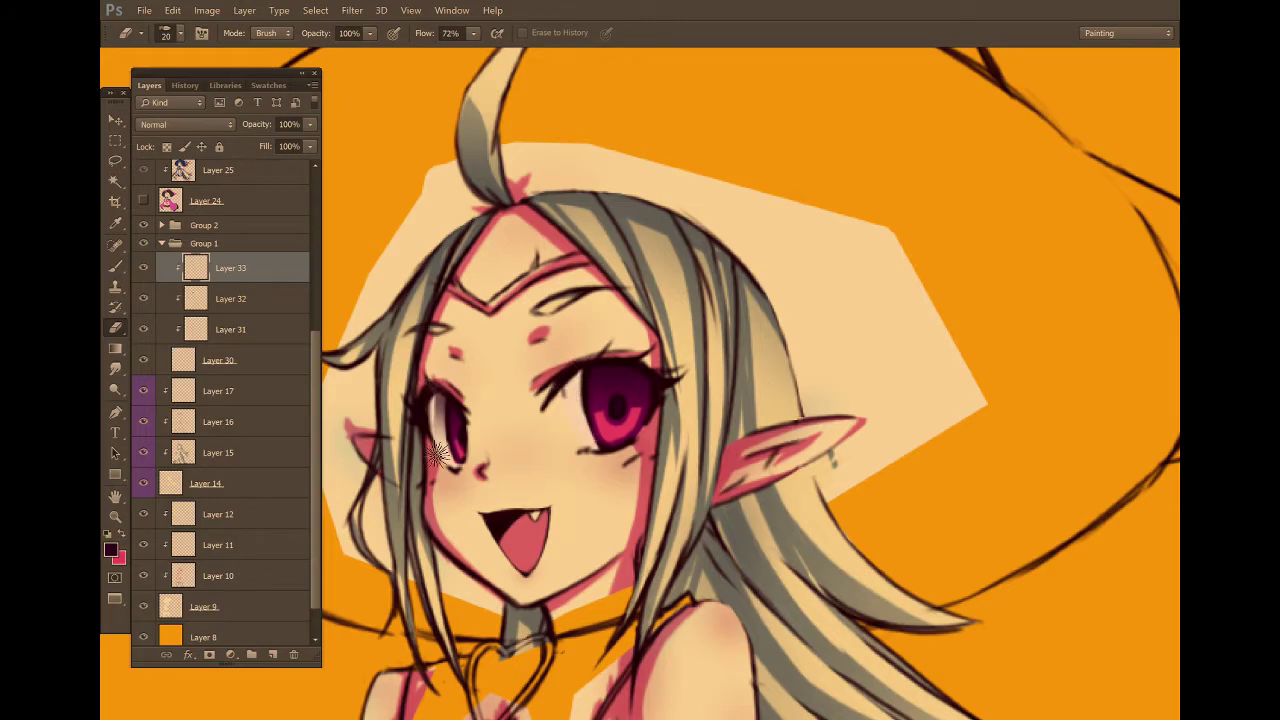
pyautogui.press('b')
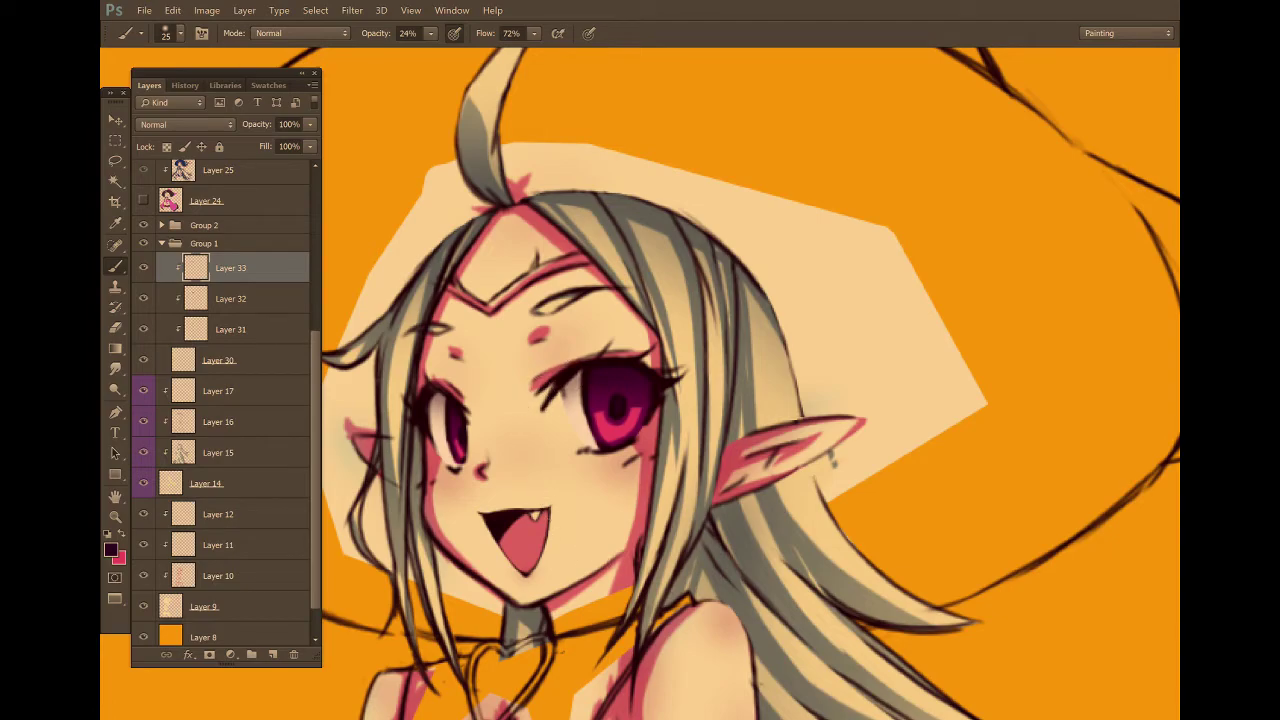
# Add a new layer clipped above Layer 33 and reset the foreground and background colours to their defaults.
pyautogui.press('l')
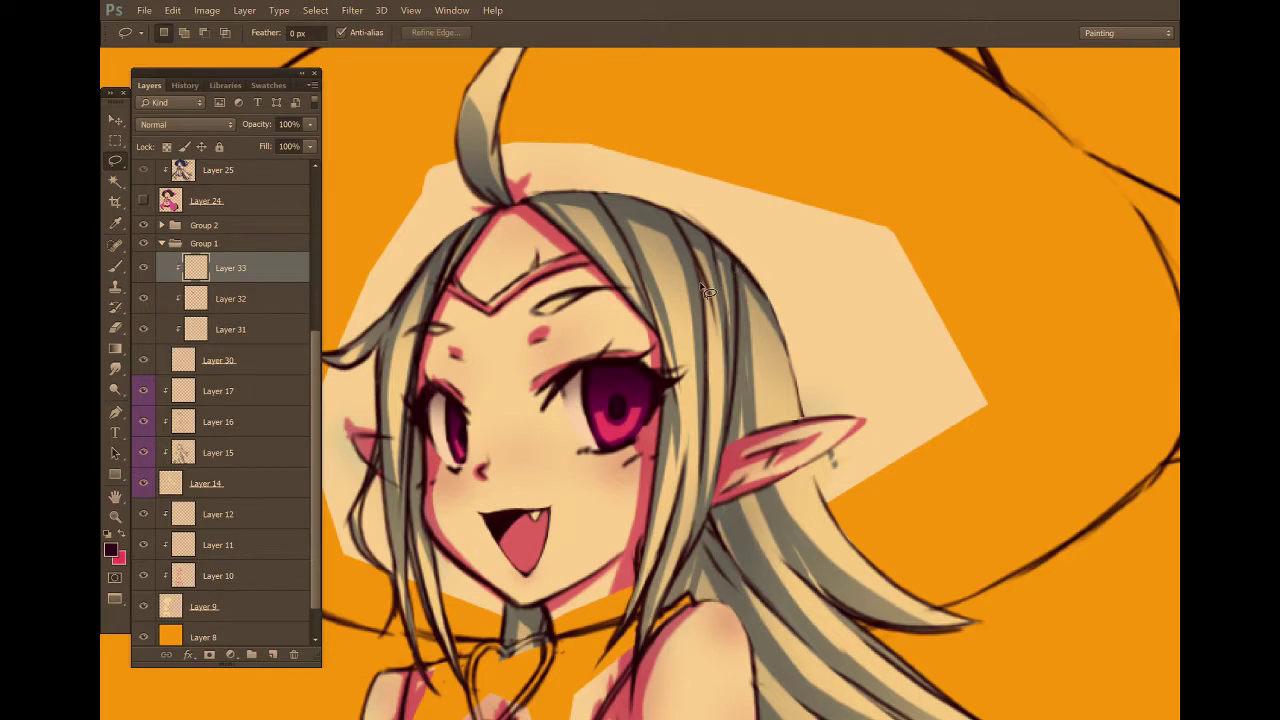
pyautogui.click(272, 654)
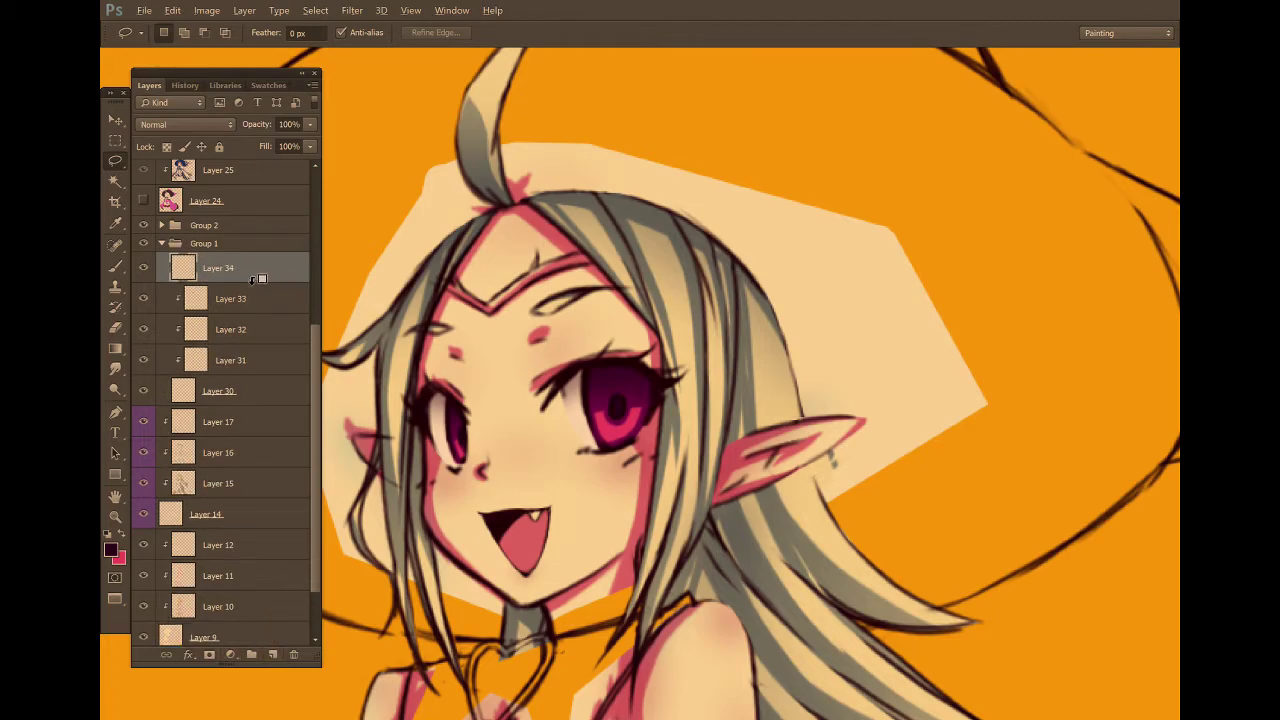
pyautogui.keyDown('alt'); pyautogui.click(255, 283); pyautogui.keyUp('alt')
pyautogui.press('d')
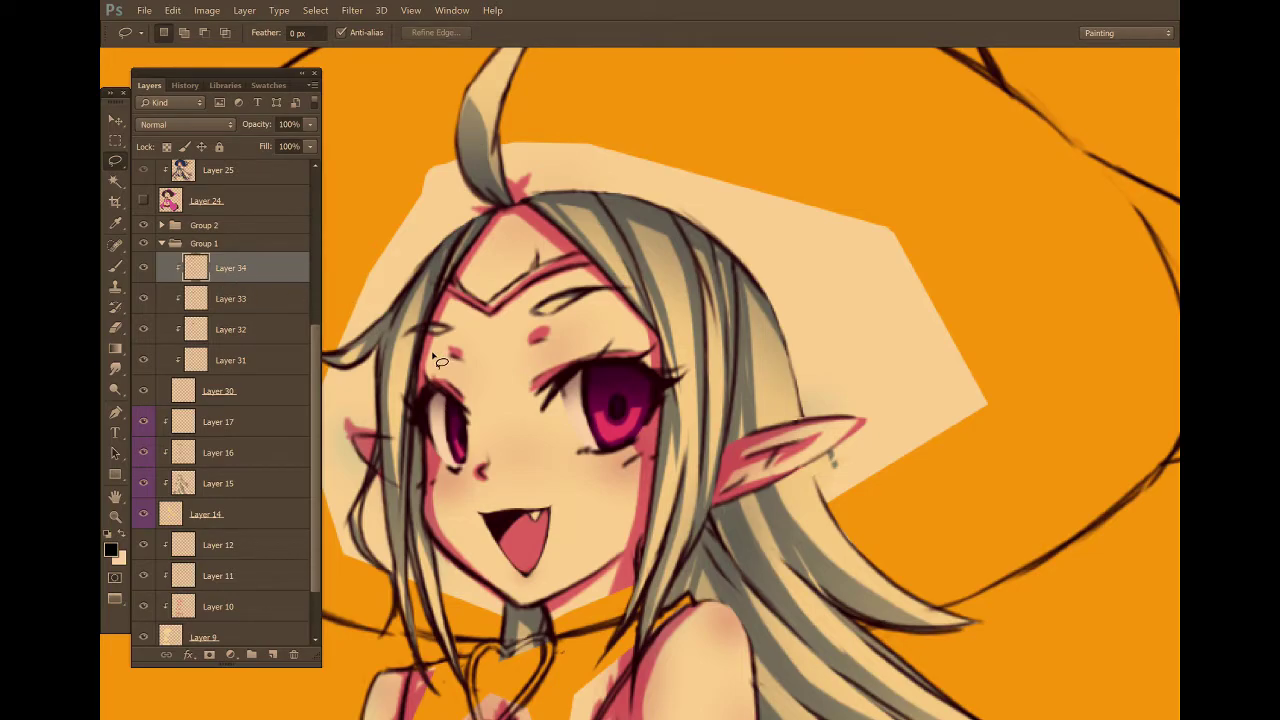
# Lasso a wide area around both eyes and set Layer 34's blend mode to Color Dodge.
pyautogui.moveTo(378, 386)
pyautogui.mouseDown()
pyautogui.moveTo(475, 522)
pyautogui.moveTo(515, 489)
pyautogui.moveTo(628, 509)
pyautogui.moveTo(768, 474)
pyautogui.moveTo(768, 343)
pyautogui.moveTo(666, 310)
pyautogui.moveTo(503, 357)
pyautogui.moveTo(392, 362)
pyautogui.mouseUp()
pyautogui.click(219, 126)
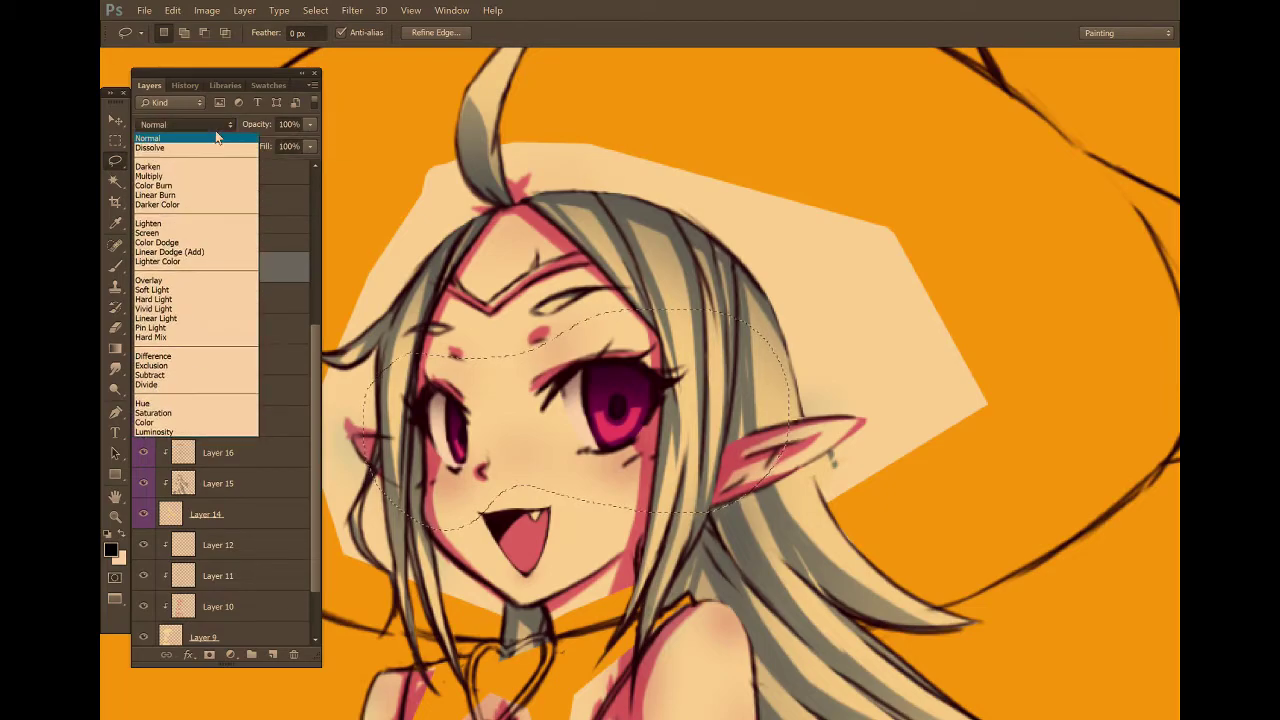
pyautogui.click(222, 243)
pyautogui.hotkey('ctrl', 'd')
pyautogui.press('i')
pyautogui.hotkey('shift', 'F5')
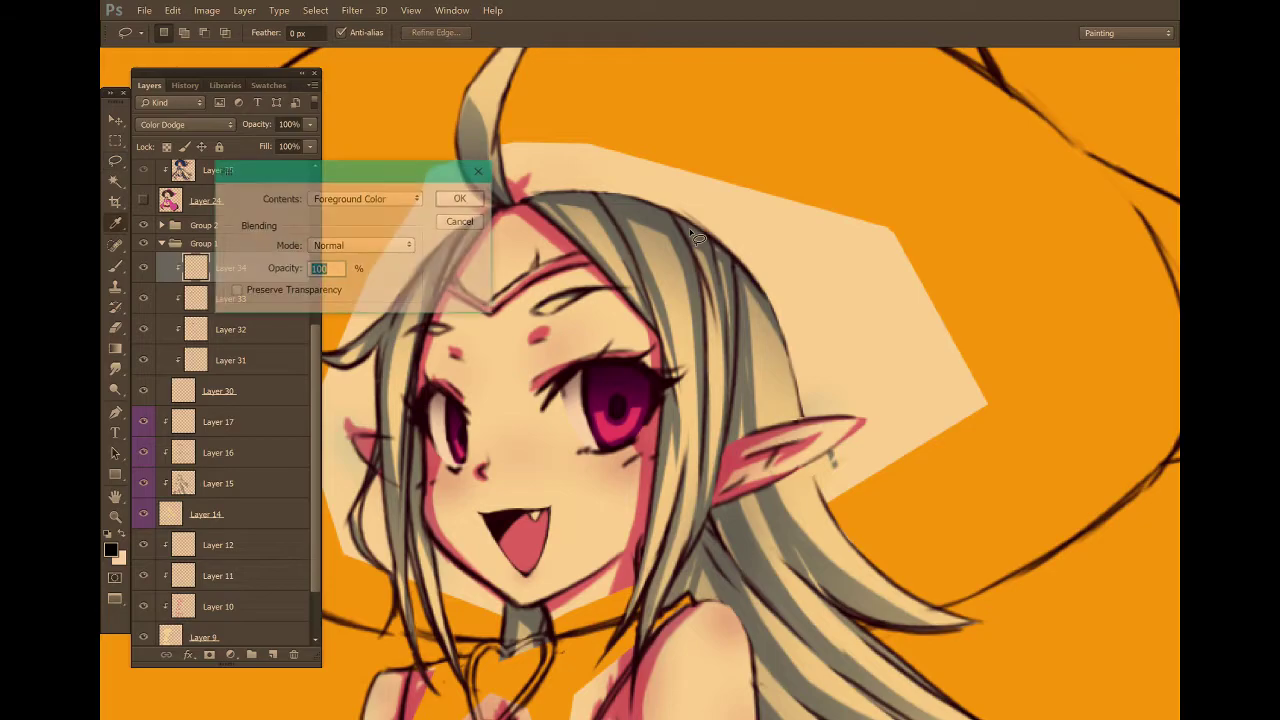
pyautogui.click(451, 225)
pyautogui.press('l')
pyautogui.hotkey('ctrl', 'shift', 'd')
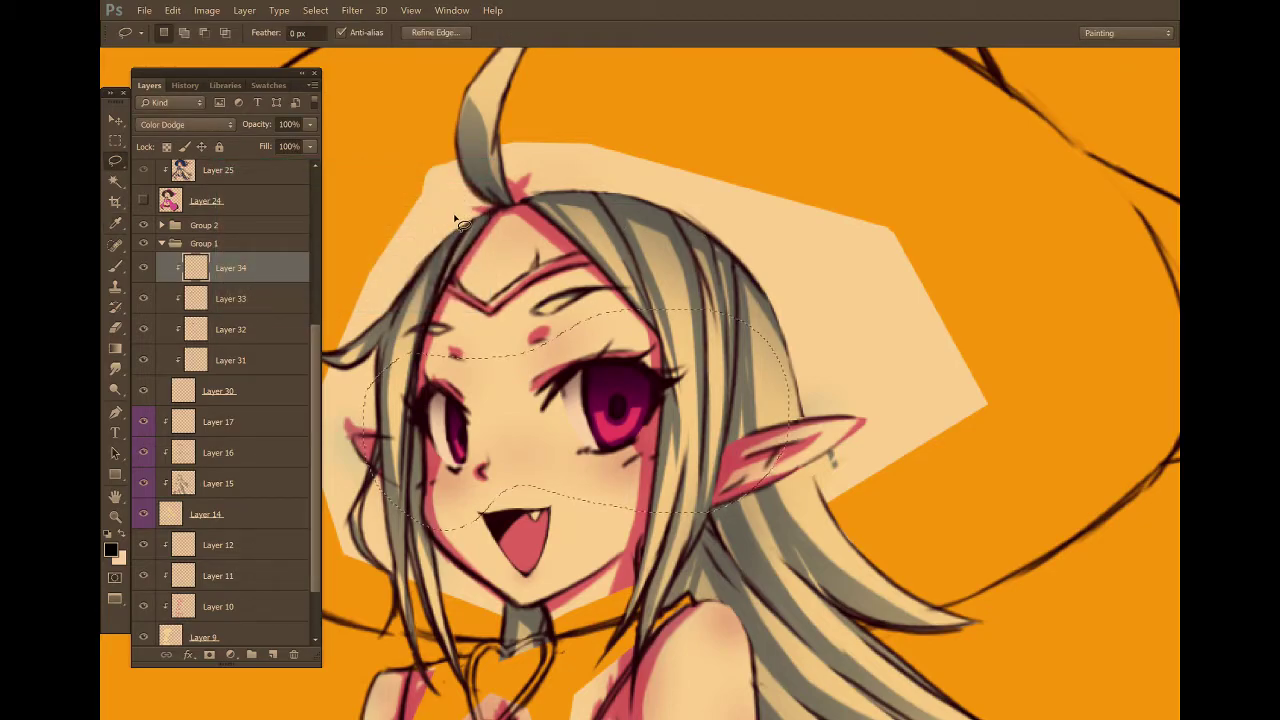
# Fill the selected eye area on Layer 34 with black, deselect it, and make white the foreground colour.
pyautogui.hotkey('shift', 'F5')
pyautogui.press('Return')
pyautogui.hotkey('ctrl', 'd')
pyautogui.moveTo(686, 248); pyautogui.dragTo(758, 263)
pyautogui.press('x')
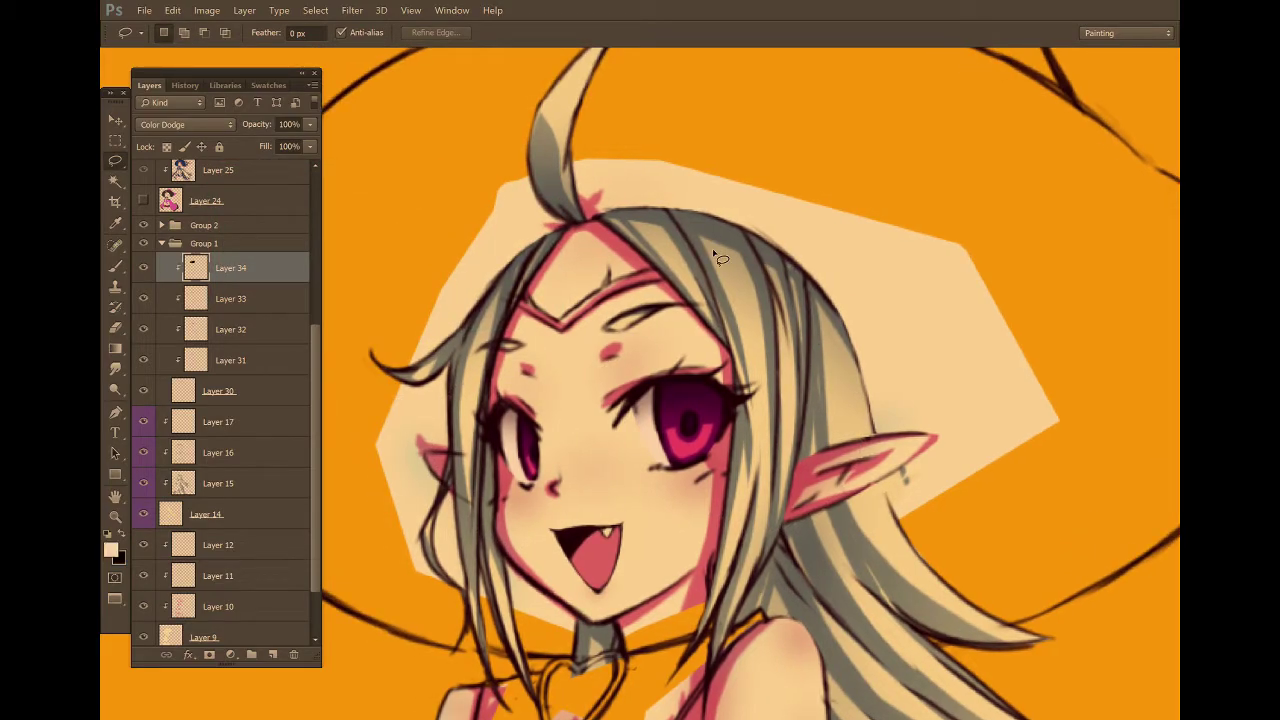
# Paint a soft white Color Dodge glow in the lower iris of the larger eye, reducing the brush to 9 px.
pyautogui.press('b')
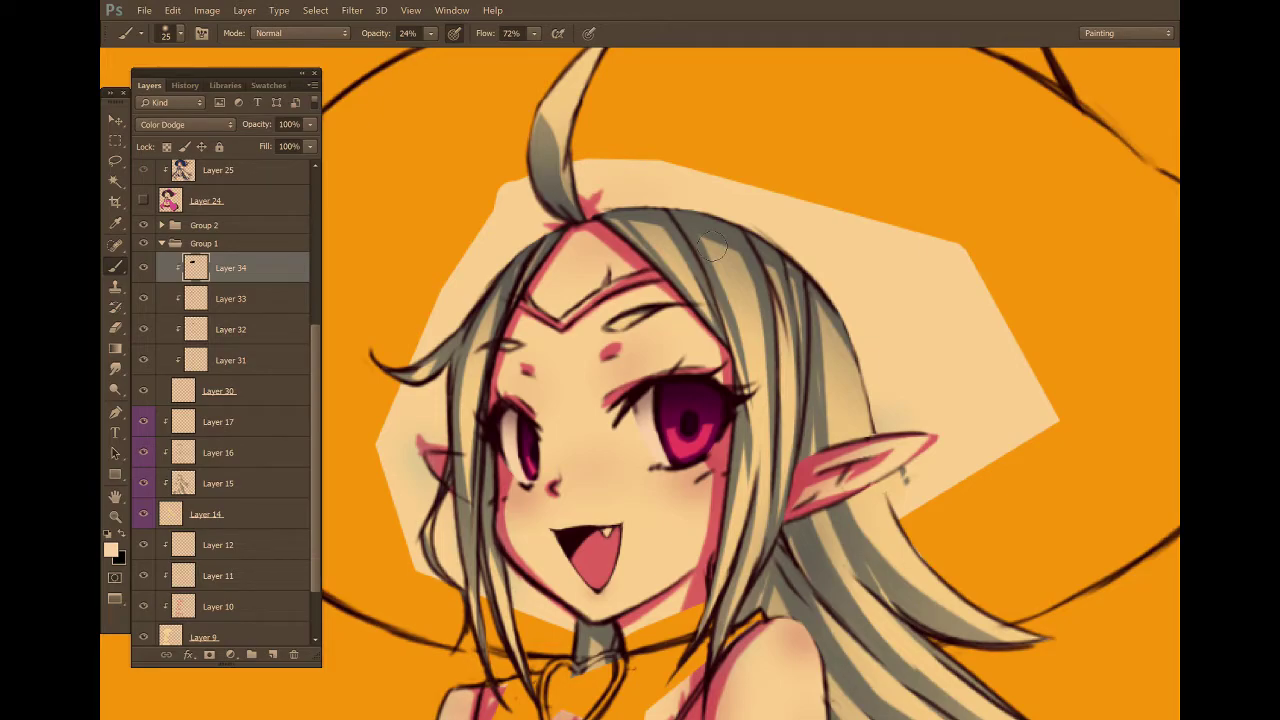
pyautogui.moveTo(690, 422); pyautogui.dragTo(684, 430)
pyautogui.press('[')
pyautogui.click(685, 429)
pyautogui.press(']')
pyautogui.press('[')
pyautogui.press('[')
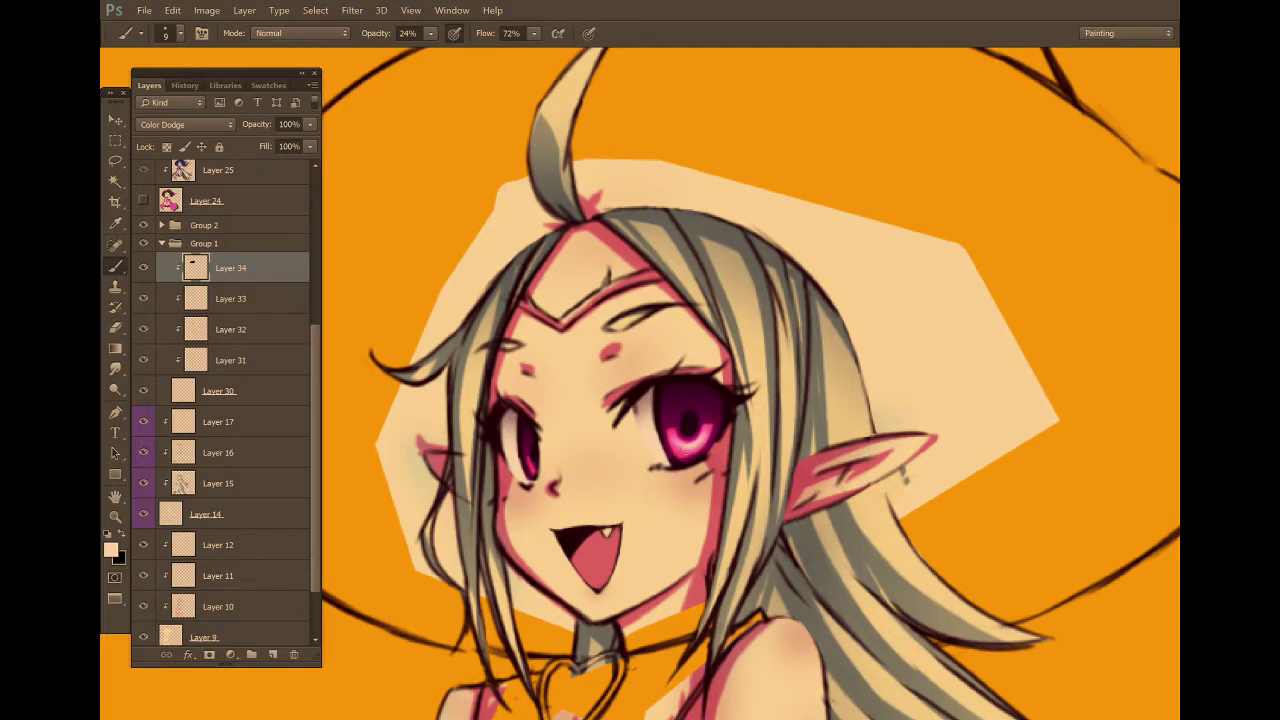
# Paint a matching glow in the lower iris of the smaller eye and enlarge the brush to 30 px.
pyautogui.moveTo(528, 450); pyautogui.dragTo(534, 467)
pyautogui.press(']')
pyautogui.press(']')
pyautogui.press(']')
pyautogui.press(']')
pyautogui.press(']')
pyautogui.press('l')
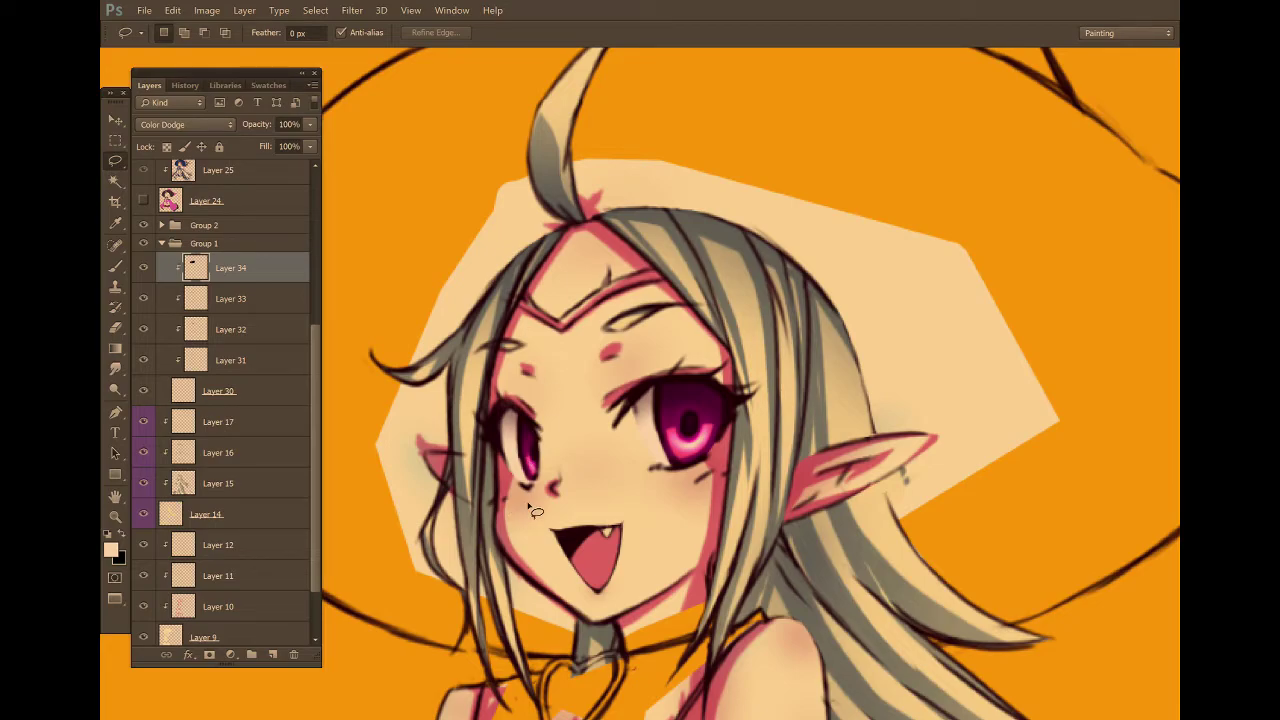
# Add a new layer above Layer 13 at the very top of the layer stack.
pyautogui.moveTo(310, 353); pyautogui.dragTo(311, 175)
pyautogui.click(272, 180)
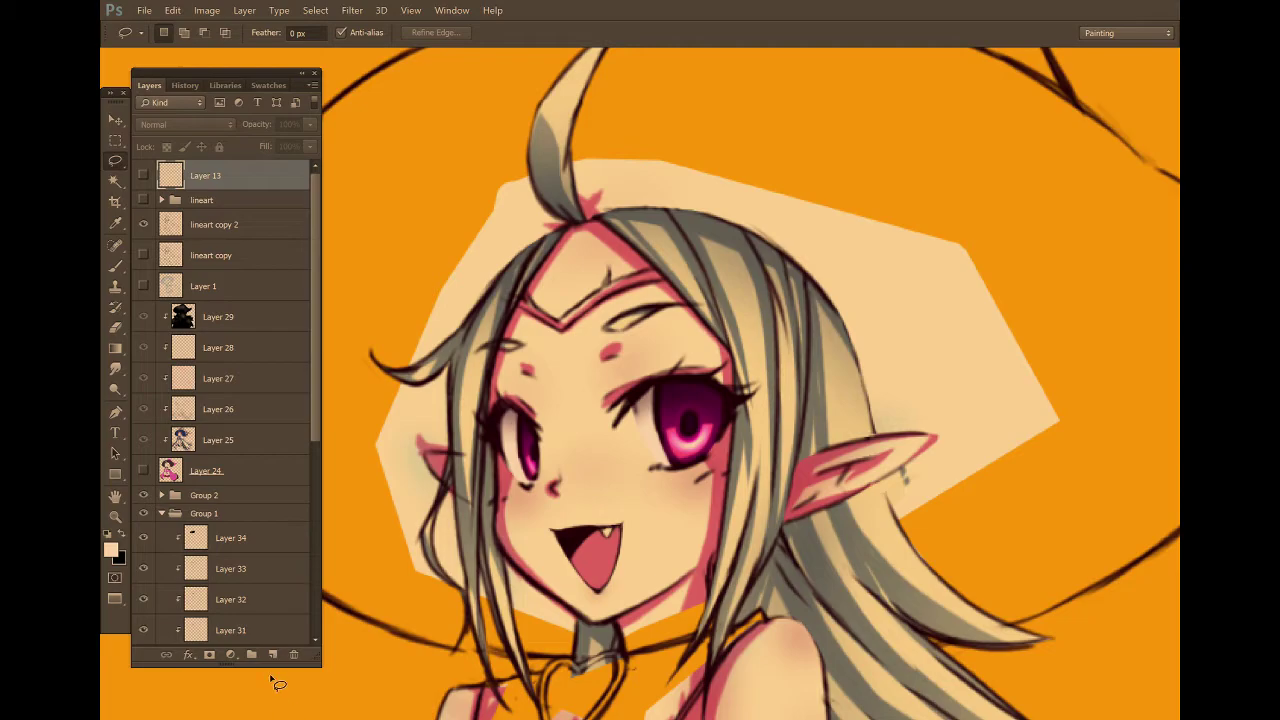
pyautogui.click(272, 654)
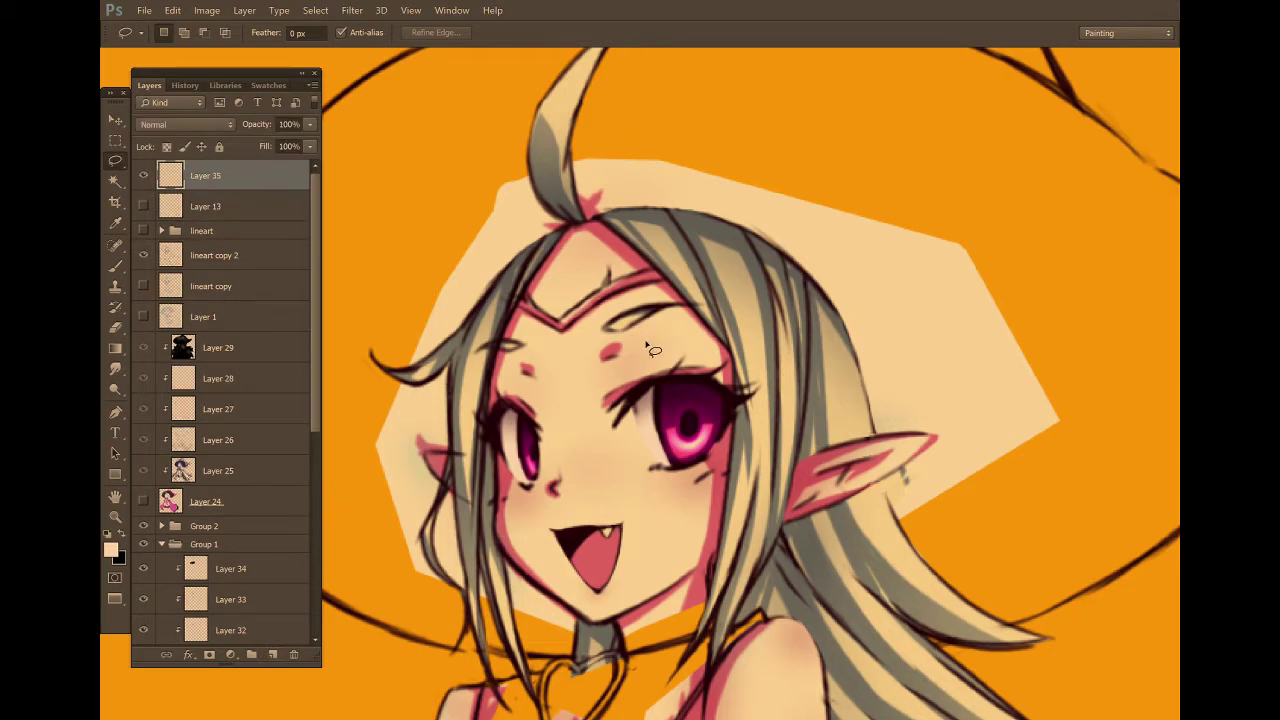
# Switch to the thin tapered brush preset at 100% opacity, without pressure-controlled opacity, and reduce its size to 10 px.
pyautogui.press('b')
pyautogui.rightClick(612, 252)
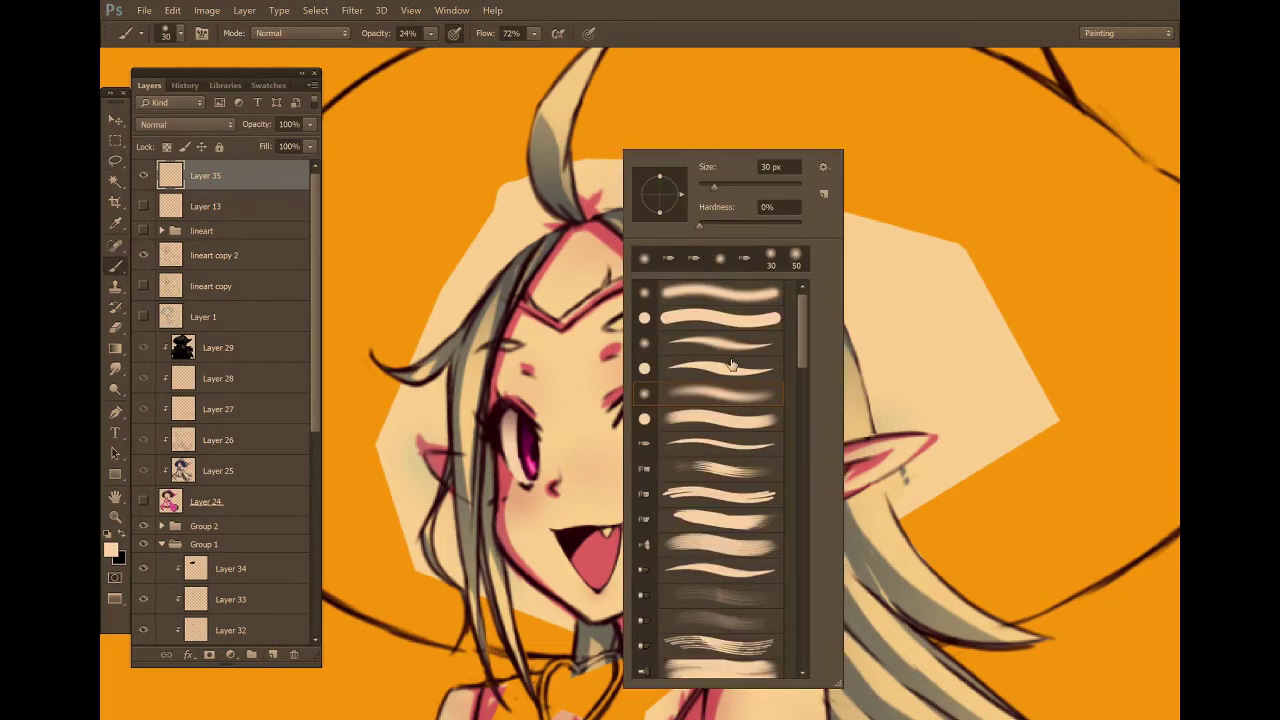
pyautogui.click(724, 446)
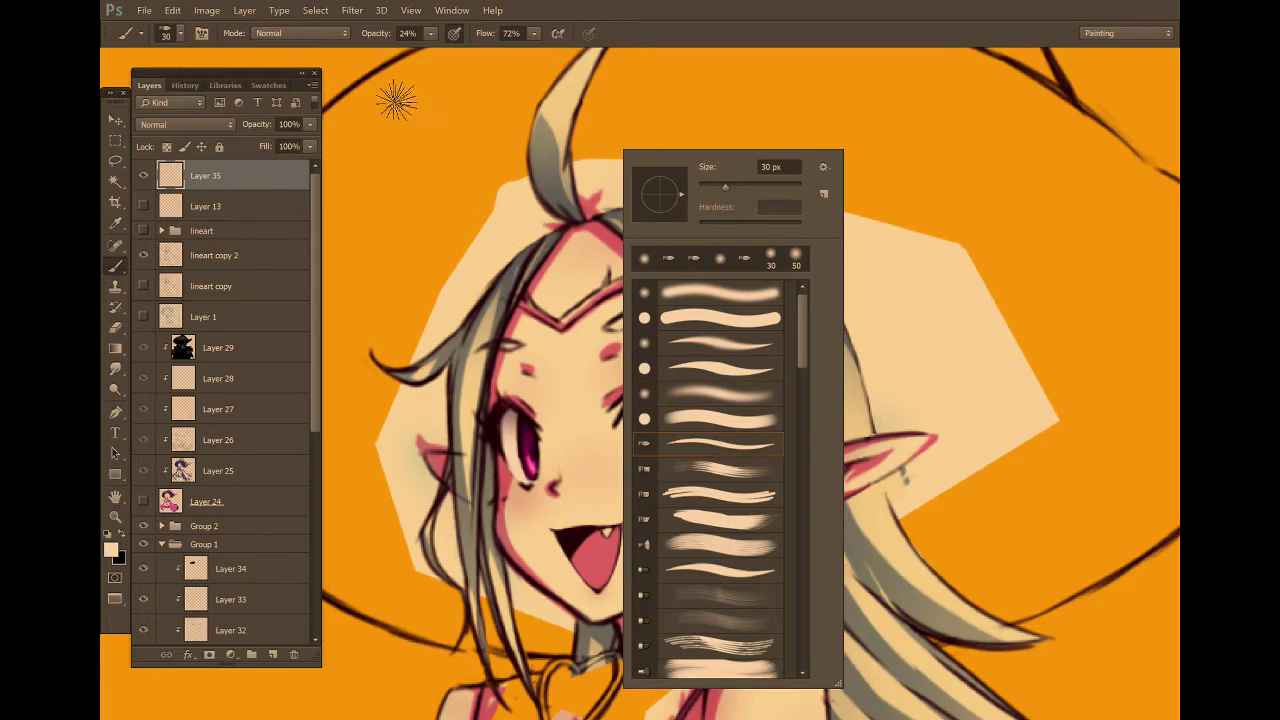
pyautogui.click(430, 33)
pyautogui.moveTo(435, 36); pyautogui.dragTo(497, 50)
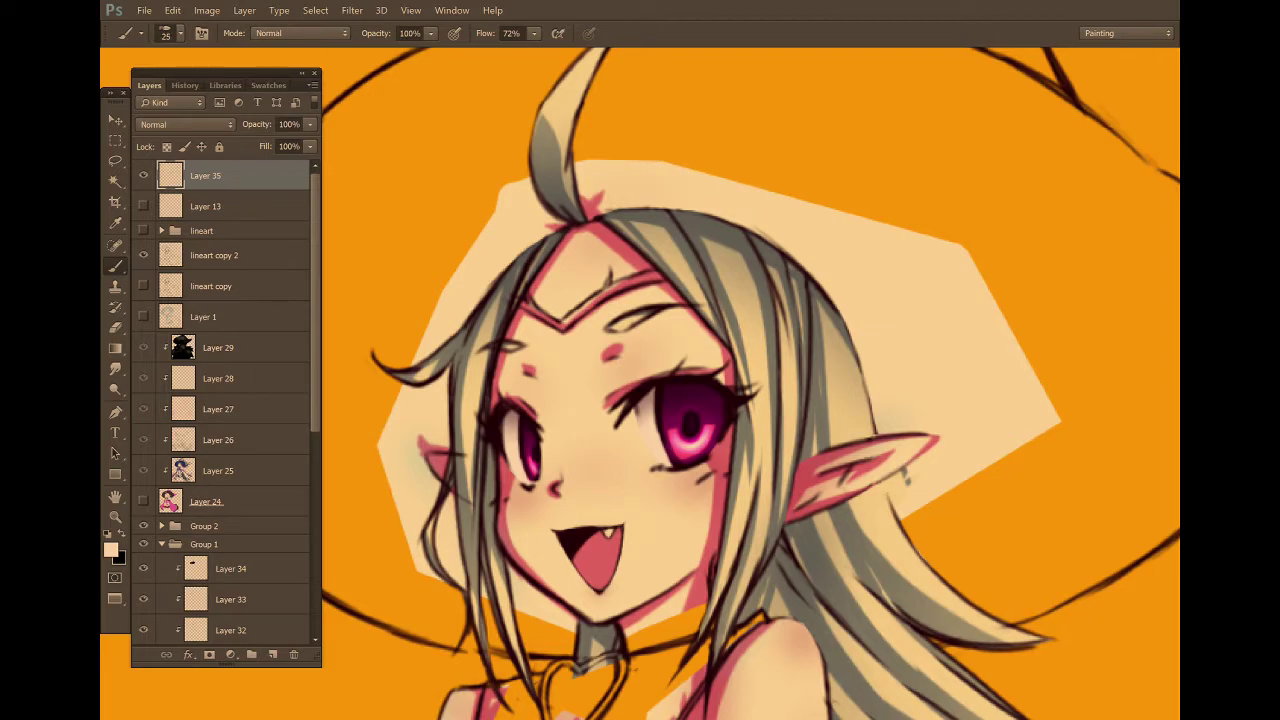
pyautogui.press('[')
pyautogui.press('e')
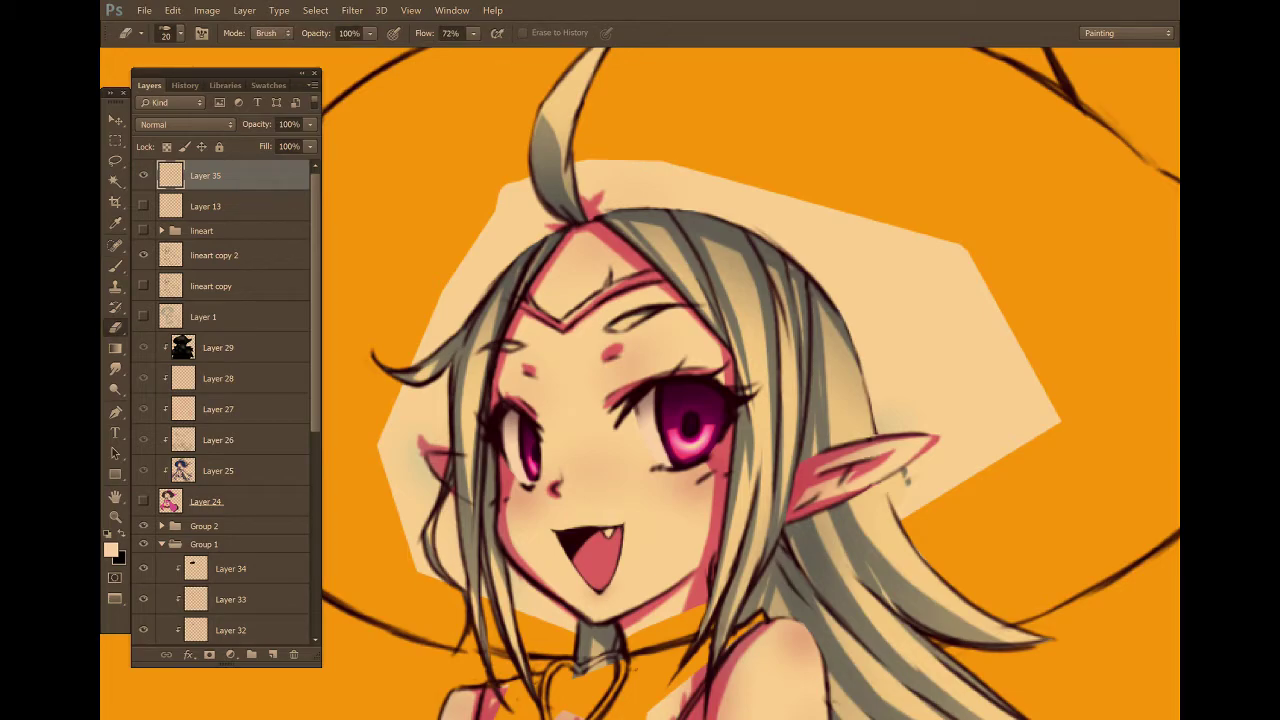
pyautogui.press('b')
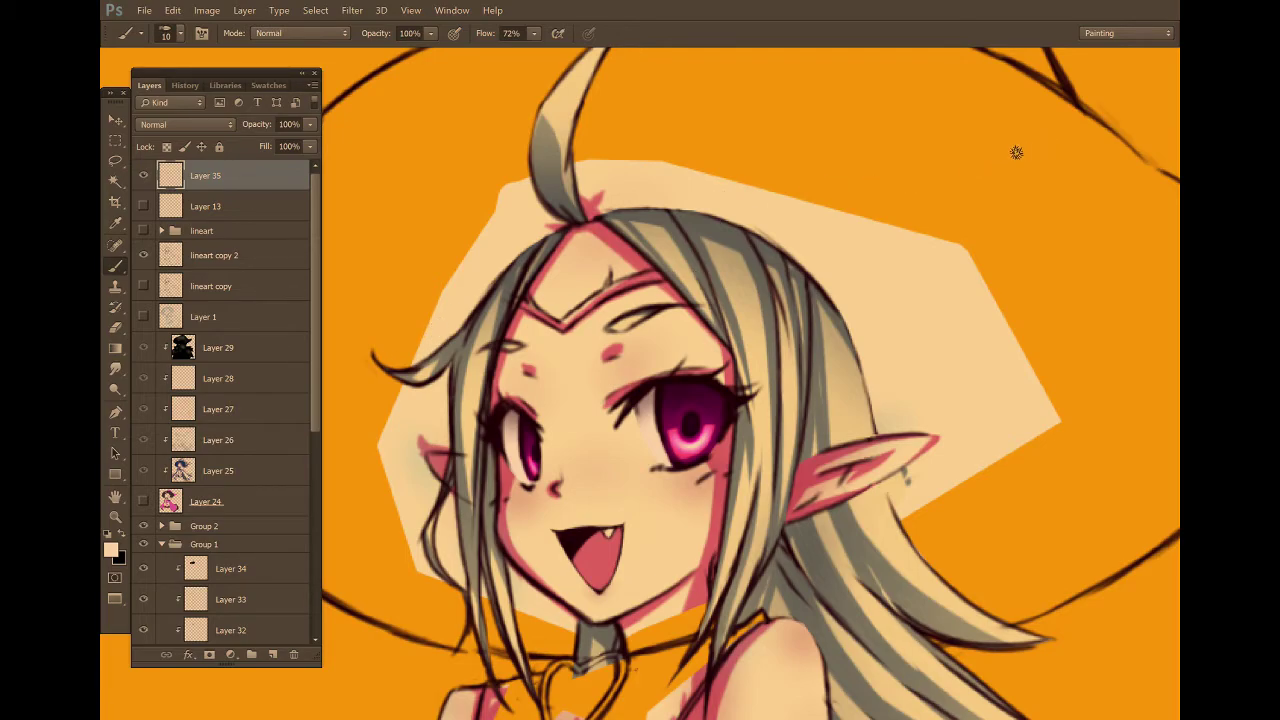
# Sketch a white arrow on the hat area pointing diagonally down toward the face, and undo its strokes.
pyautogui.moveTo(1021, 135); pyautogui.dragTo(932, 243)
pyautogui.keyDown('shift'); pyautogui.click(1055, 202); pyautogui.keyUp('shift')
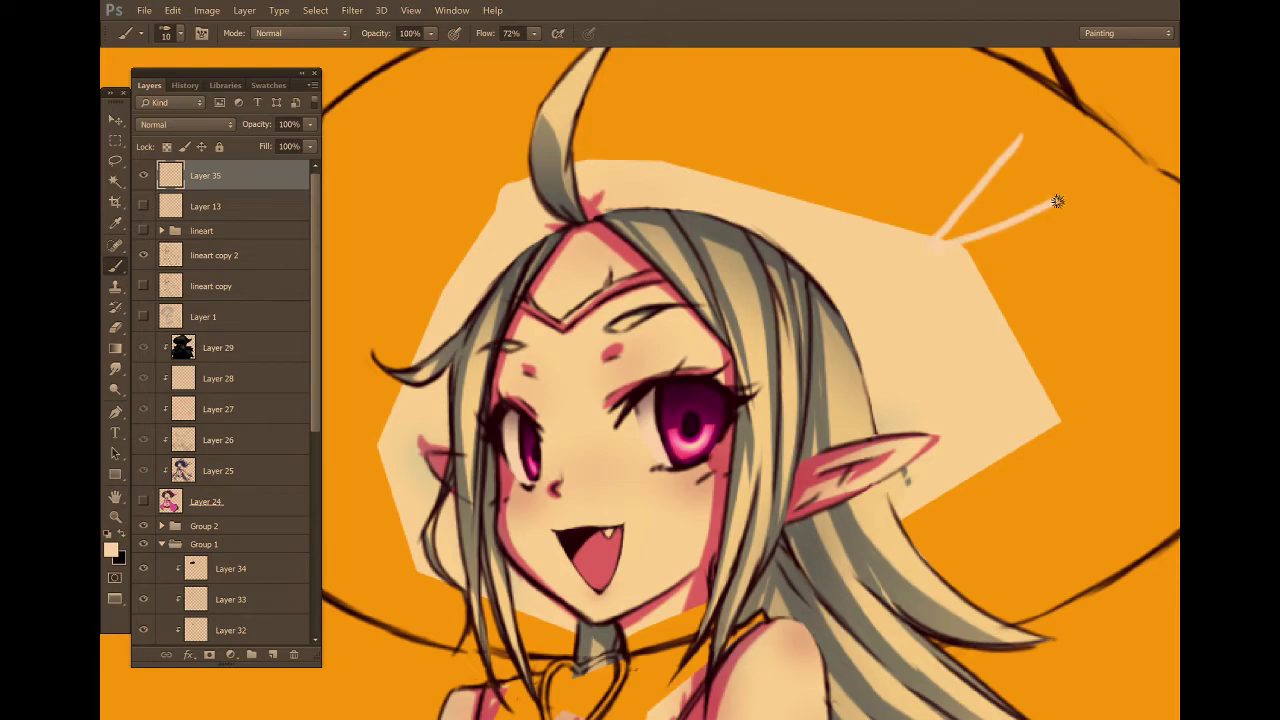
pyautogui.hotkey('ctrl', 'alt', 'z')
pyautogui.hotkey('ctrl', 'alt', 'z')
pyautogui.click(1058, 90)
pyautogui.keyDown('shift'); pyautogui.click(986, 176); pyautogui.keyUp('shift')
pyautogui.click(970, 121)
pyautogui.keyDown('shift'); pyautogui.click(944, 205); pyautogui.keyUp('shift')
pyautogui.keyDown('shift'); pyautogui.click(1063, 172); pyautogui.keyUp('shift')
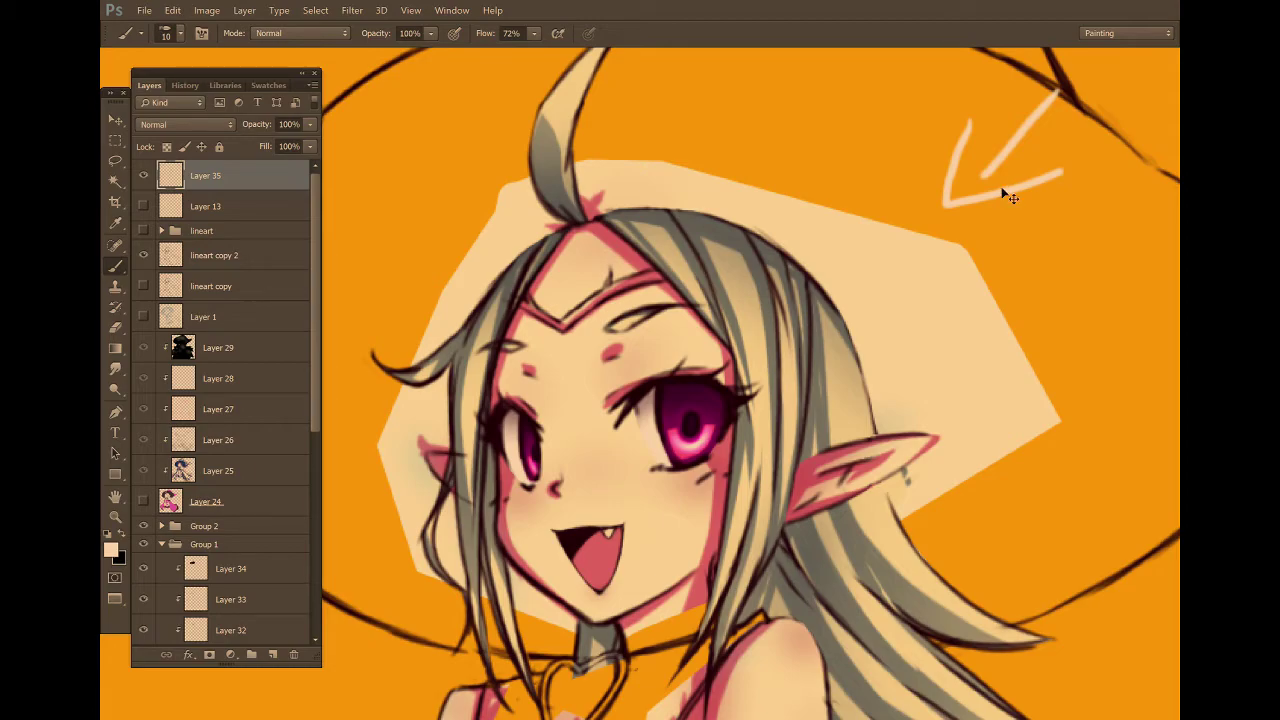
pyautogui.hotkey('ctrl', 'alt', 'z')
pyautogui.hotkey('ctrl', 'alt', 'z')
pyautogui.hotkey('ctrl', 'alt', 'z')
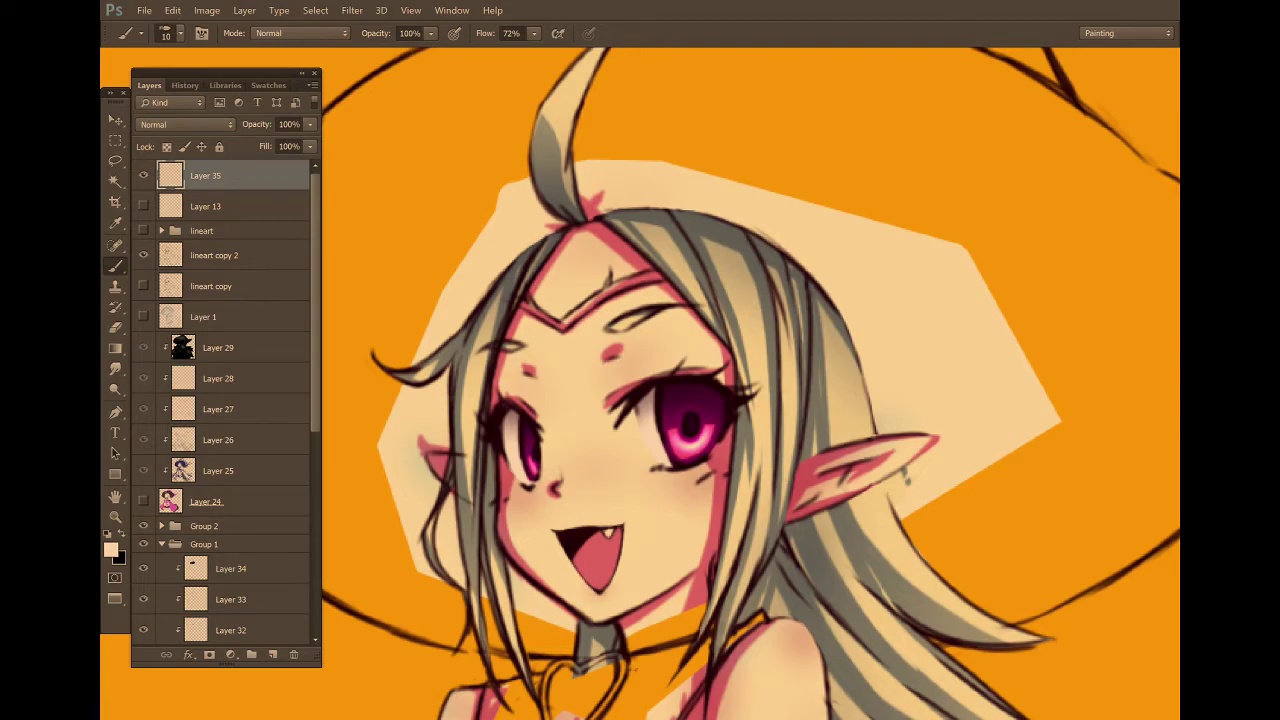
# Paint white highlight spots on the upper-right and lower-left parts of the larger eye's iris on Layer 35.
pyautogui.click(712, 401)
pyautogui.click(674, 446)
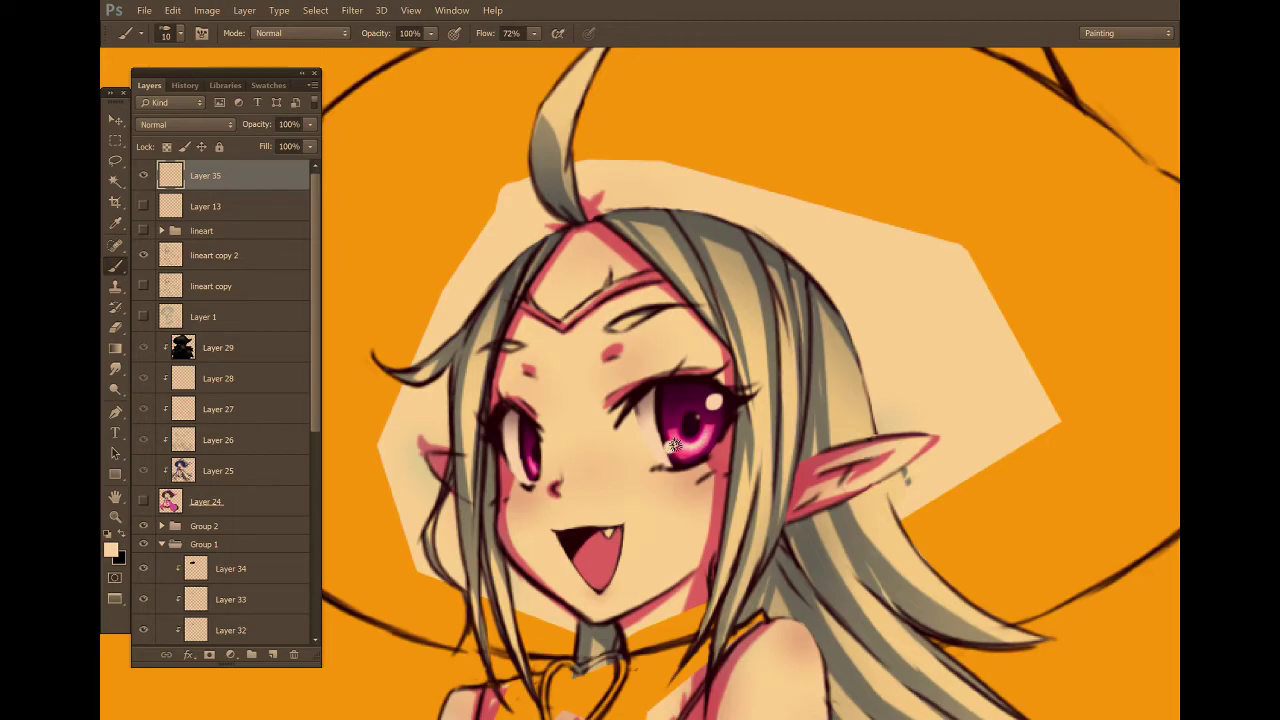